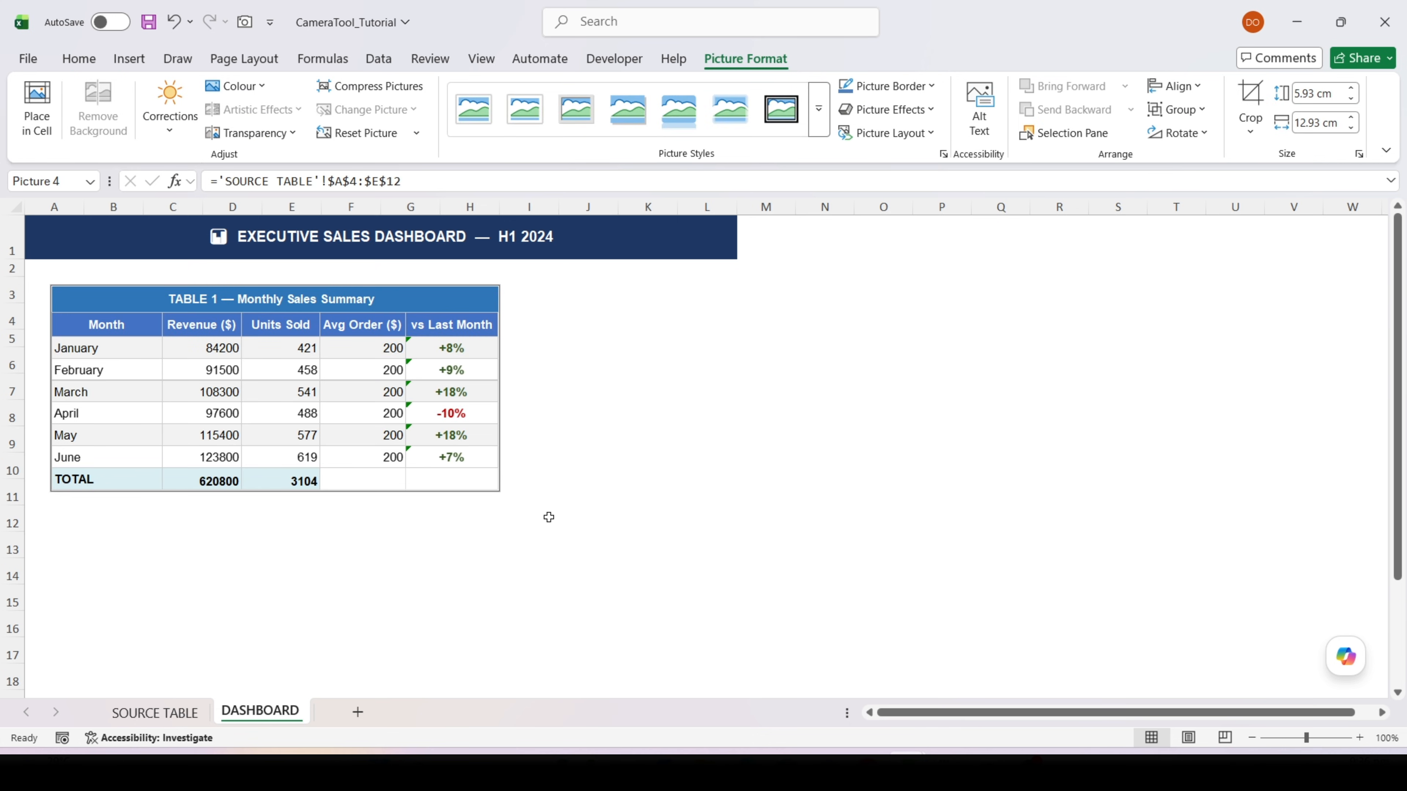
click(549, 517)
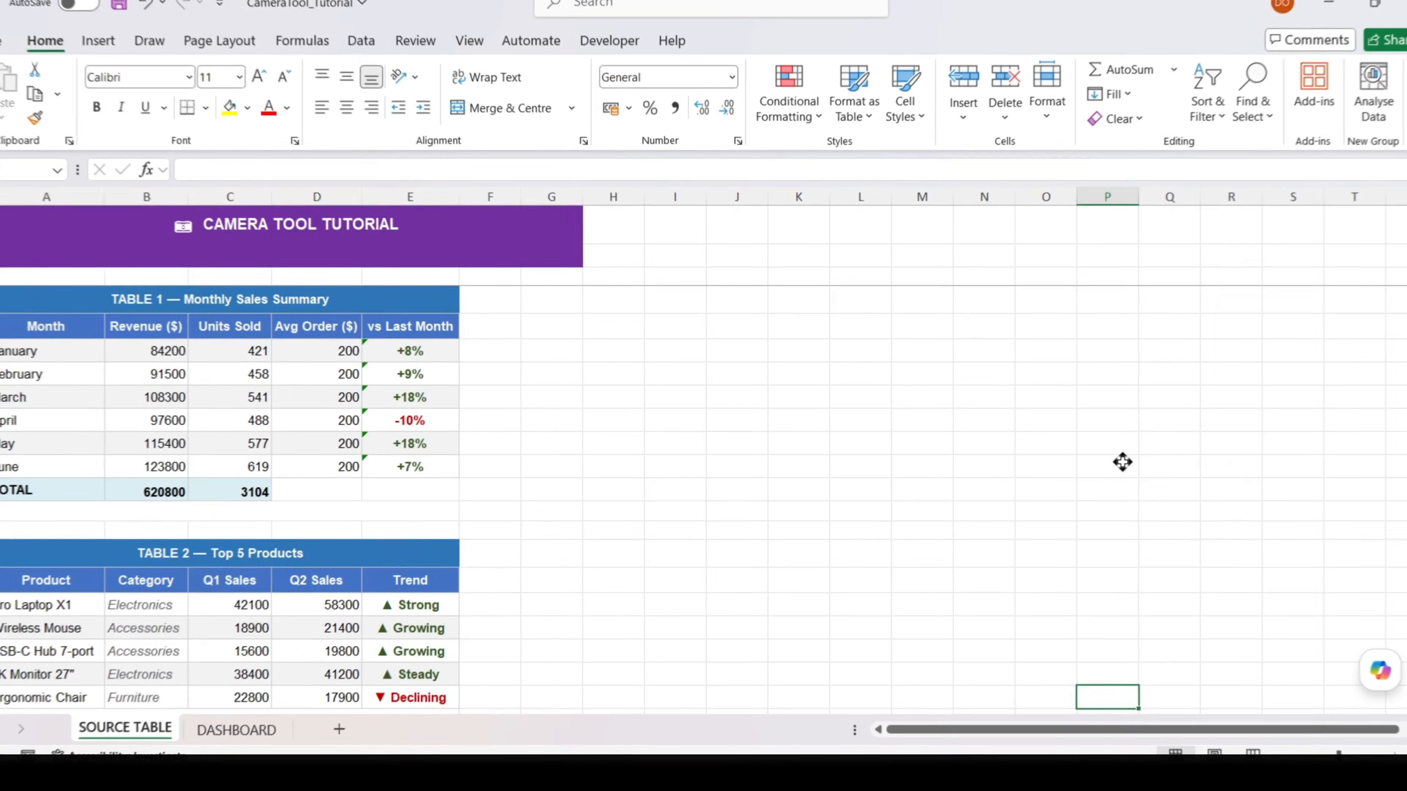
click(1122, 461)
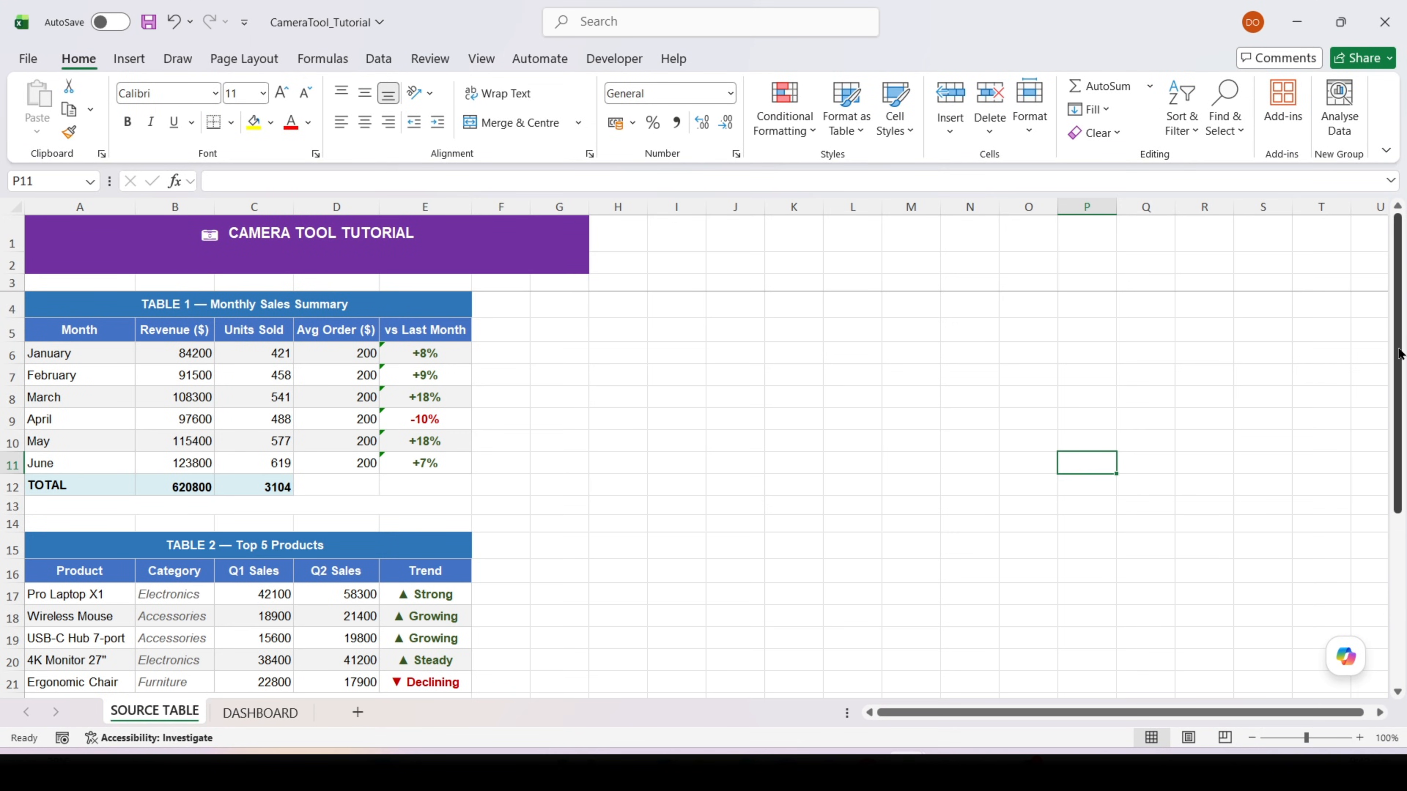
drag(1398, 353, 1383, 531)
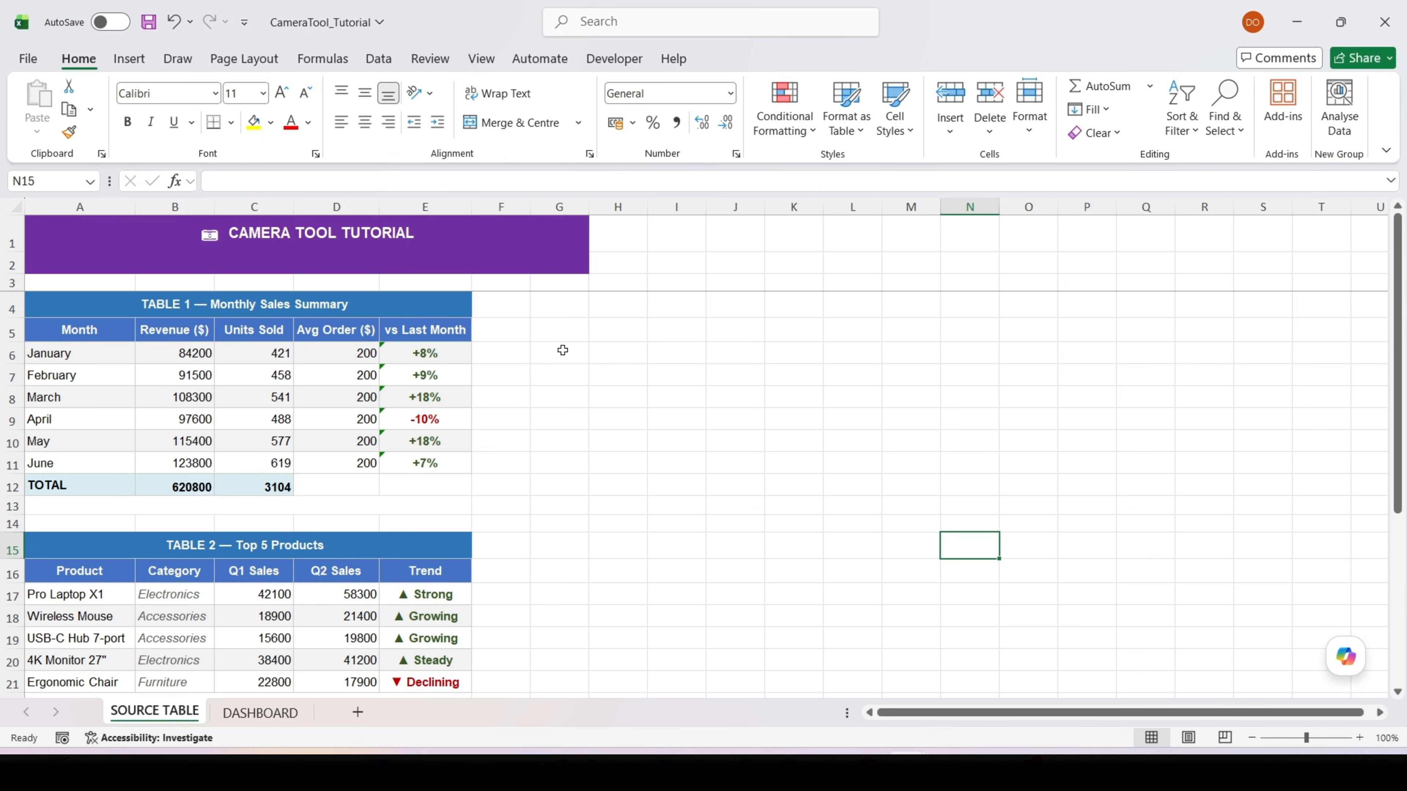
Add the Camera command from the All Commands list to the Quick Access Toolbar
click(244, 24)
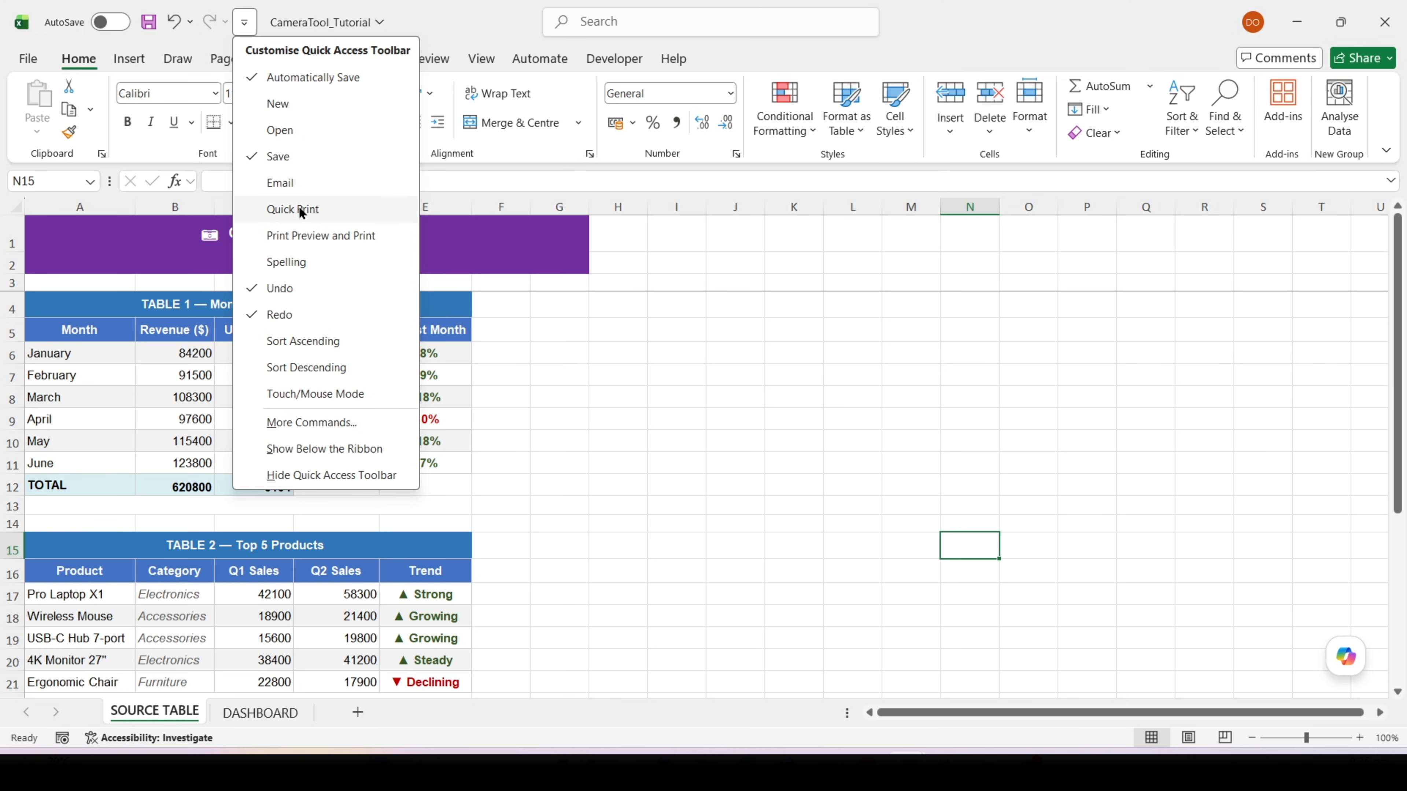
click(294, 426)
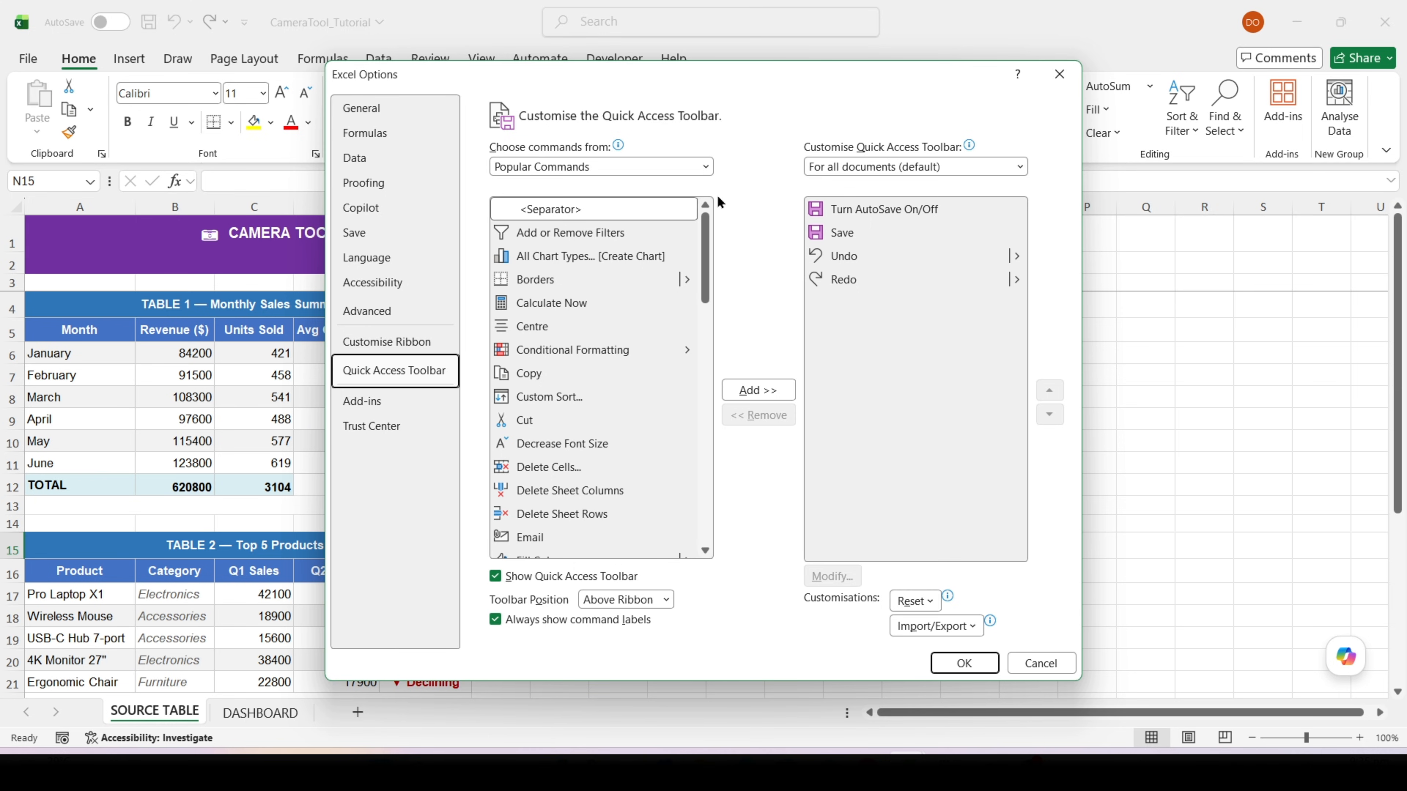
click(703, 170)
click(699, 232)
drag(703, 216, 704, 252)
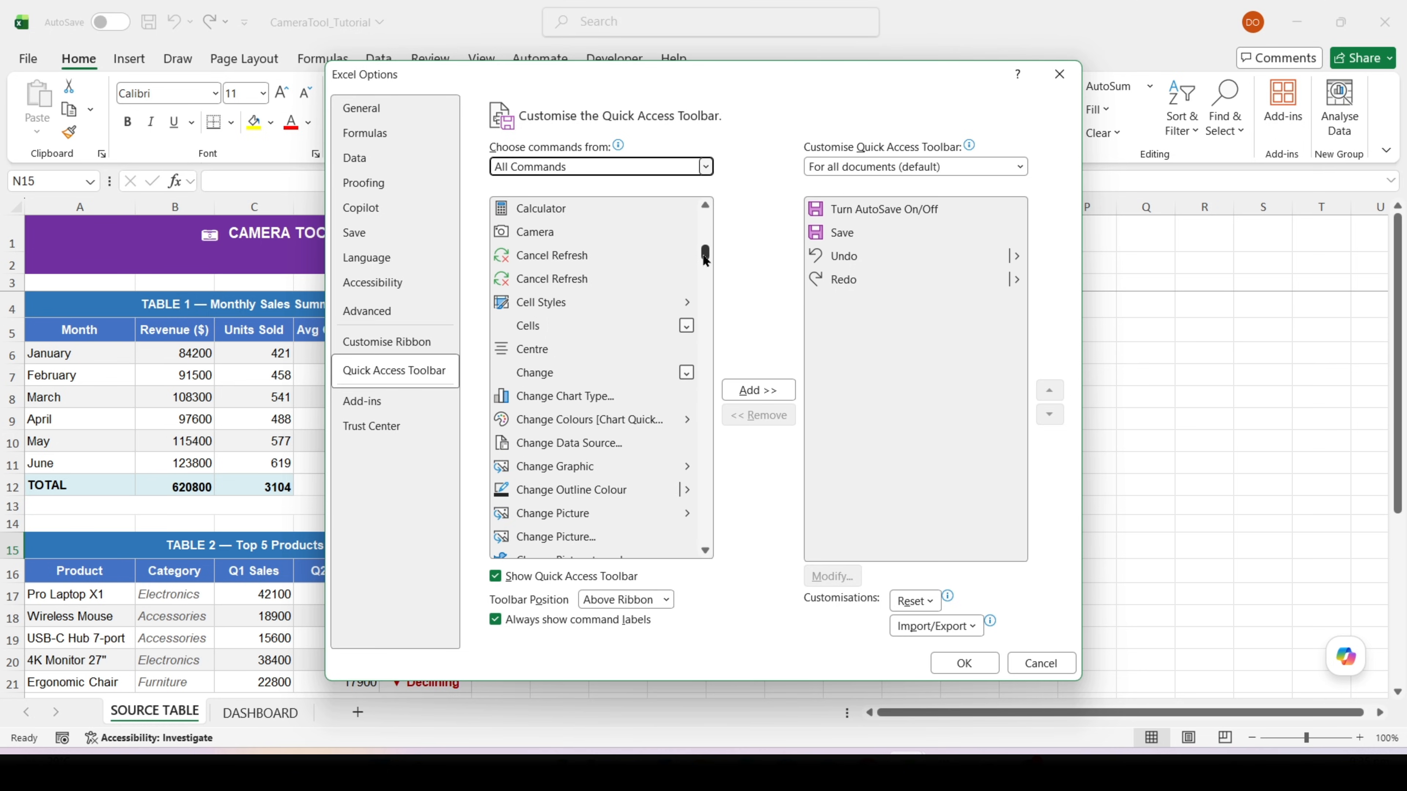
click(603, 244)
click(729, 390)
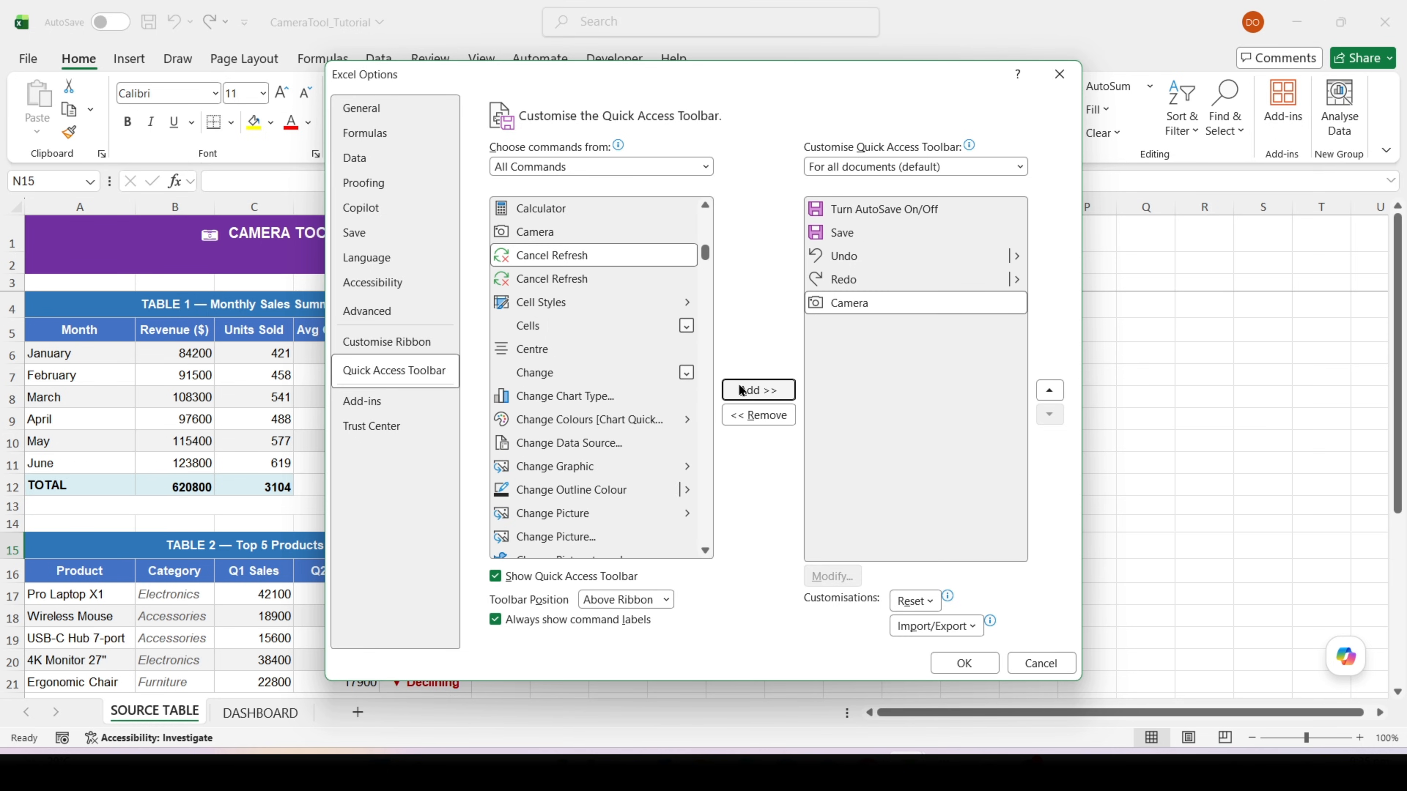
click(964, 664)
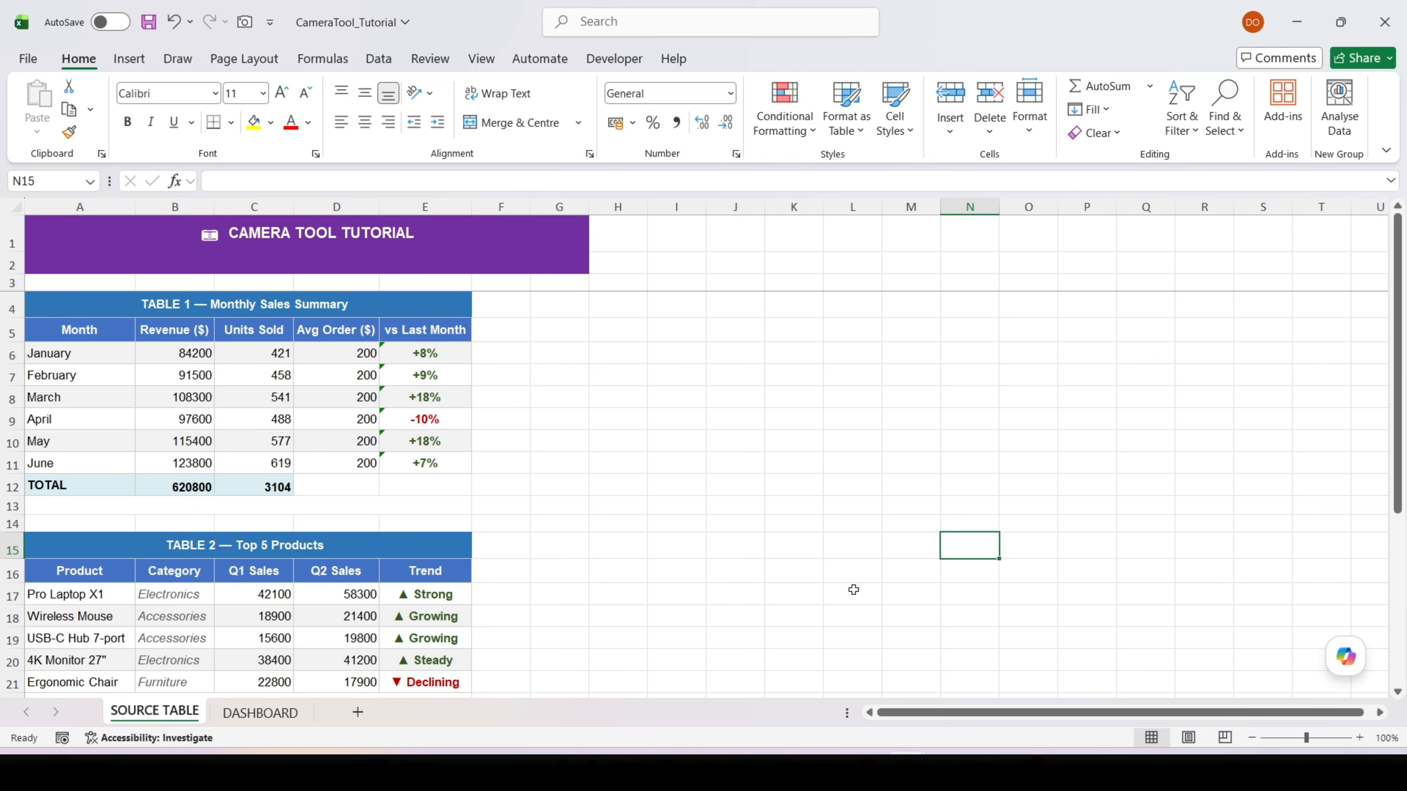
Capture Table 1 (A4:E12) on SOURCE TABLE with the Camera tool and place the linked picture below the DASHBOARD title, starting at A3
click(252, 31)
drag(48, 306, 98, 479)
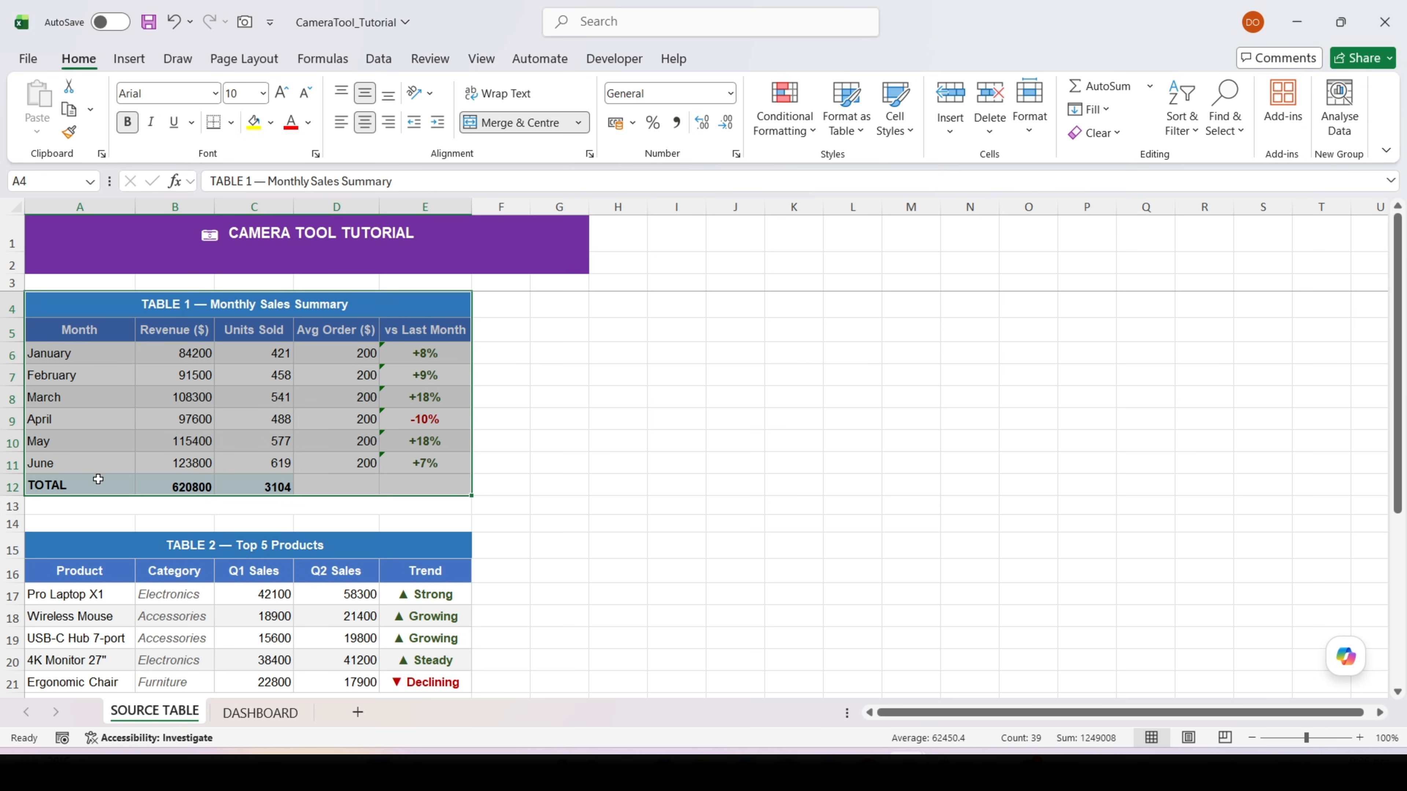
click(246, 23)
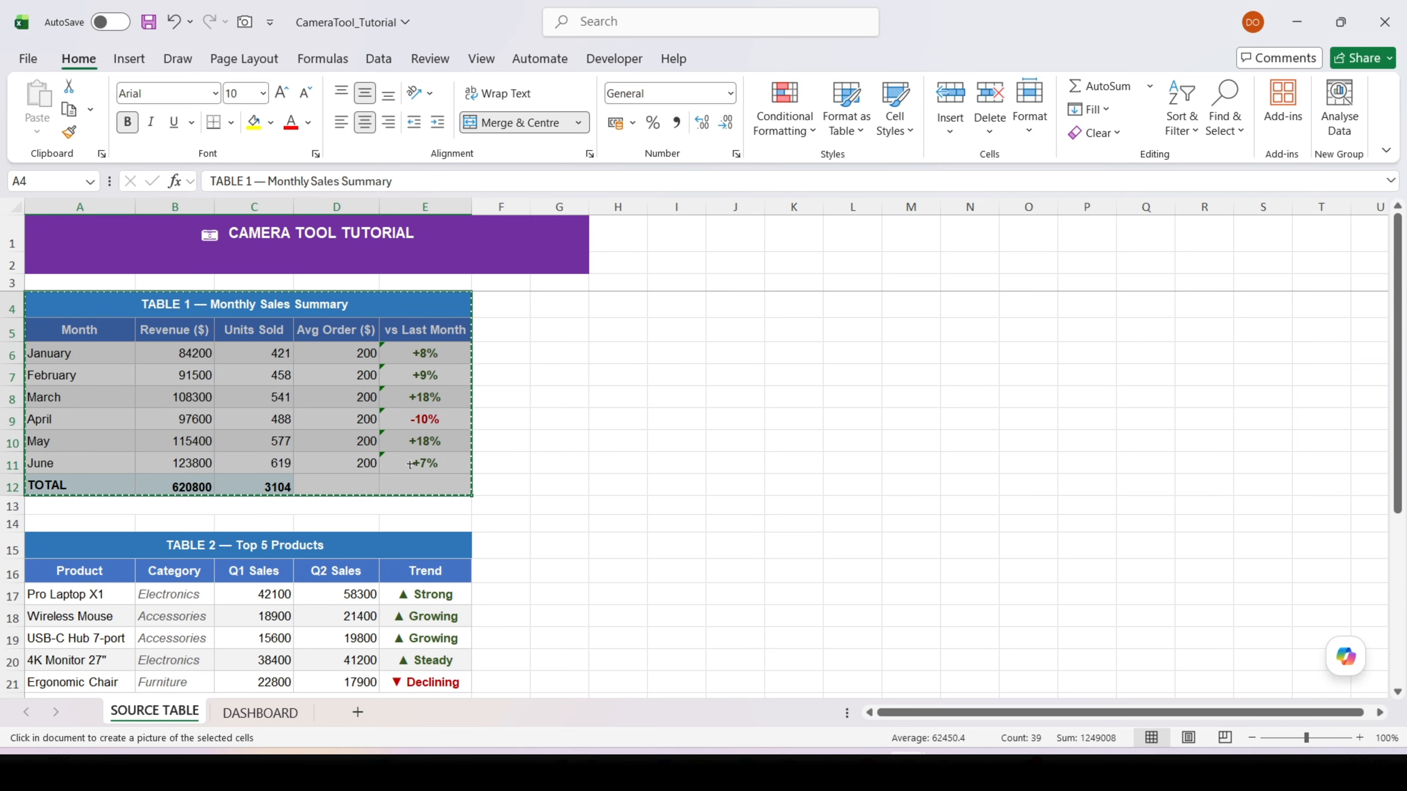
click(281, 715)
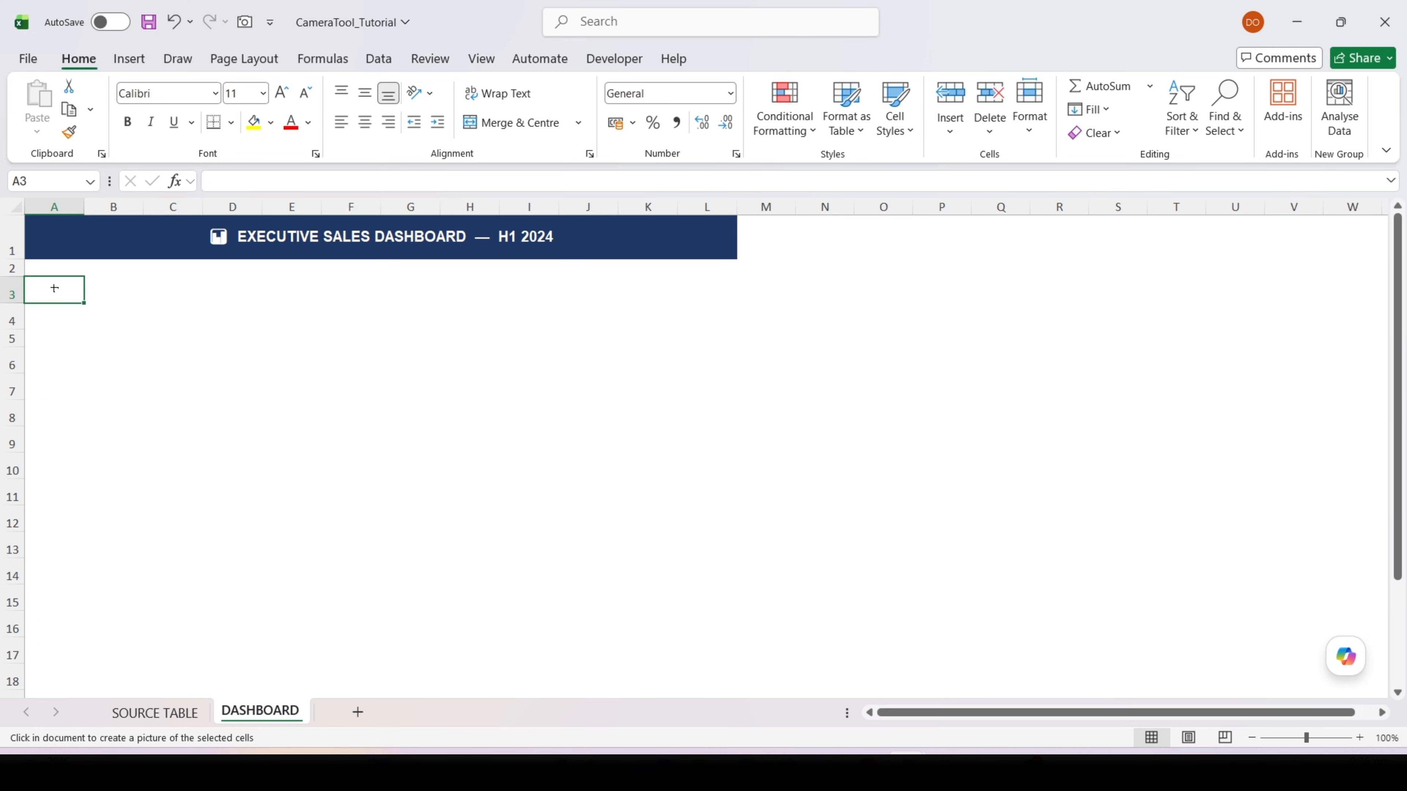
click(52, 287)
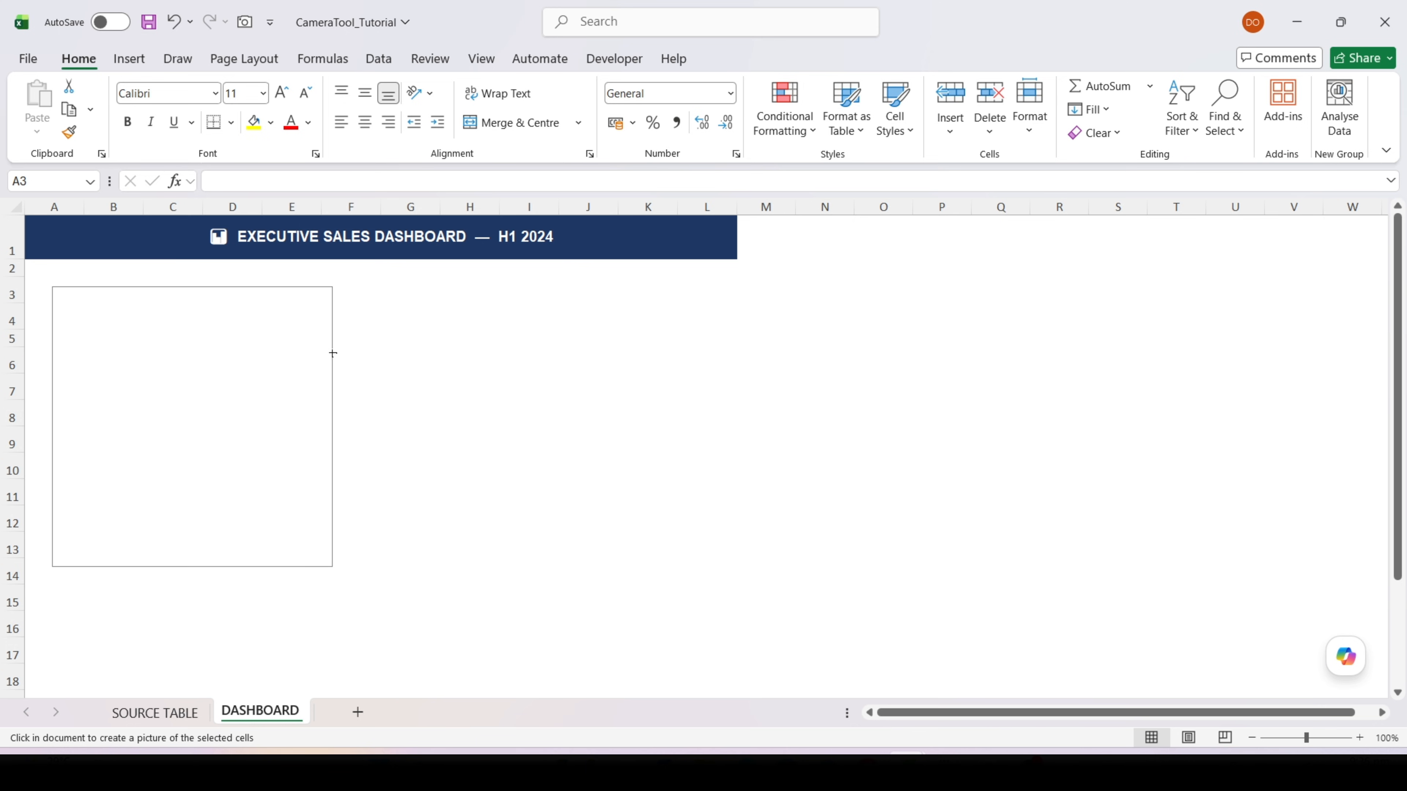
drag(333, 353, 308, 344)
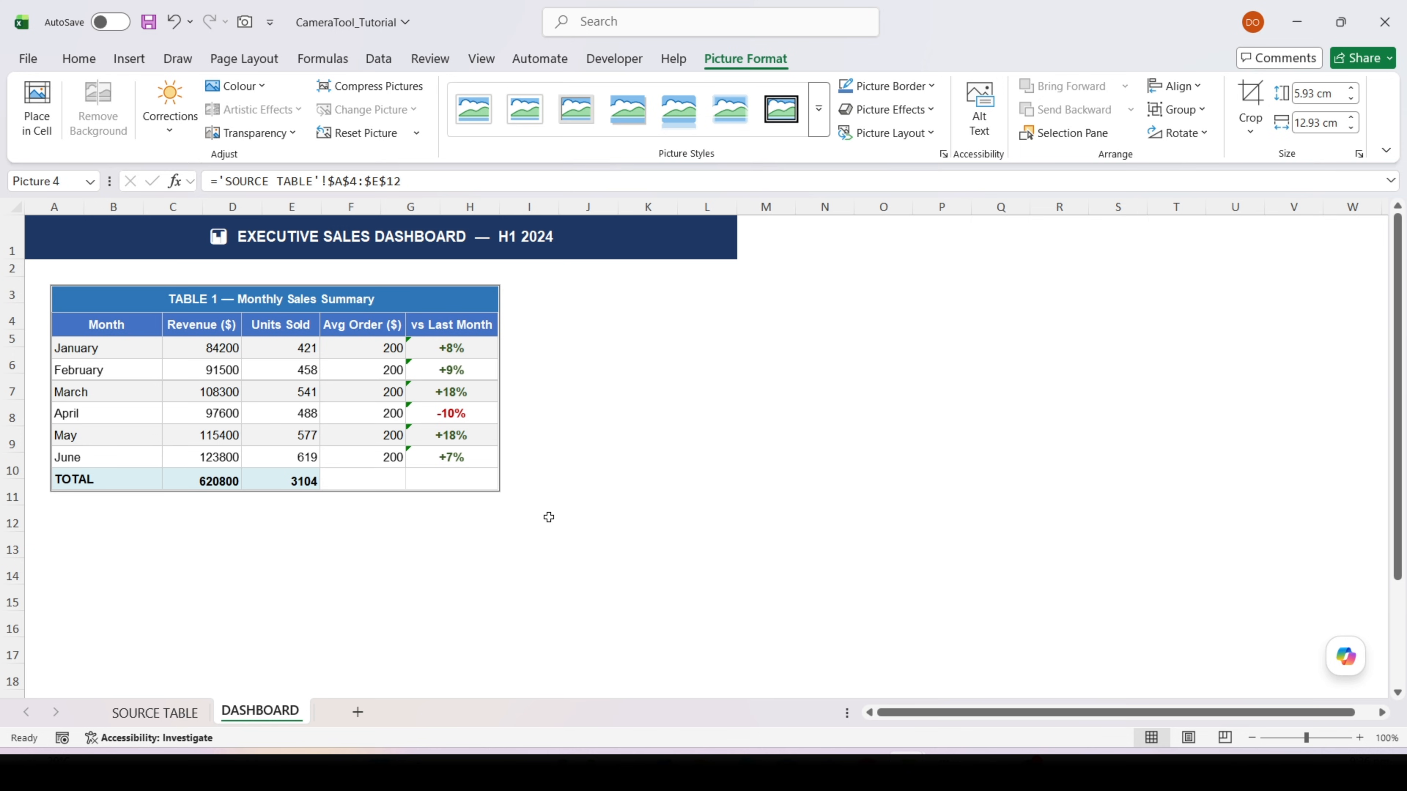
click(549, 517)
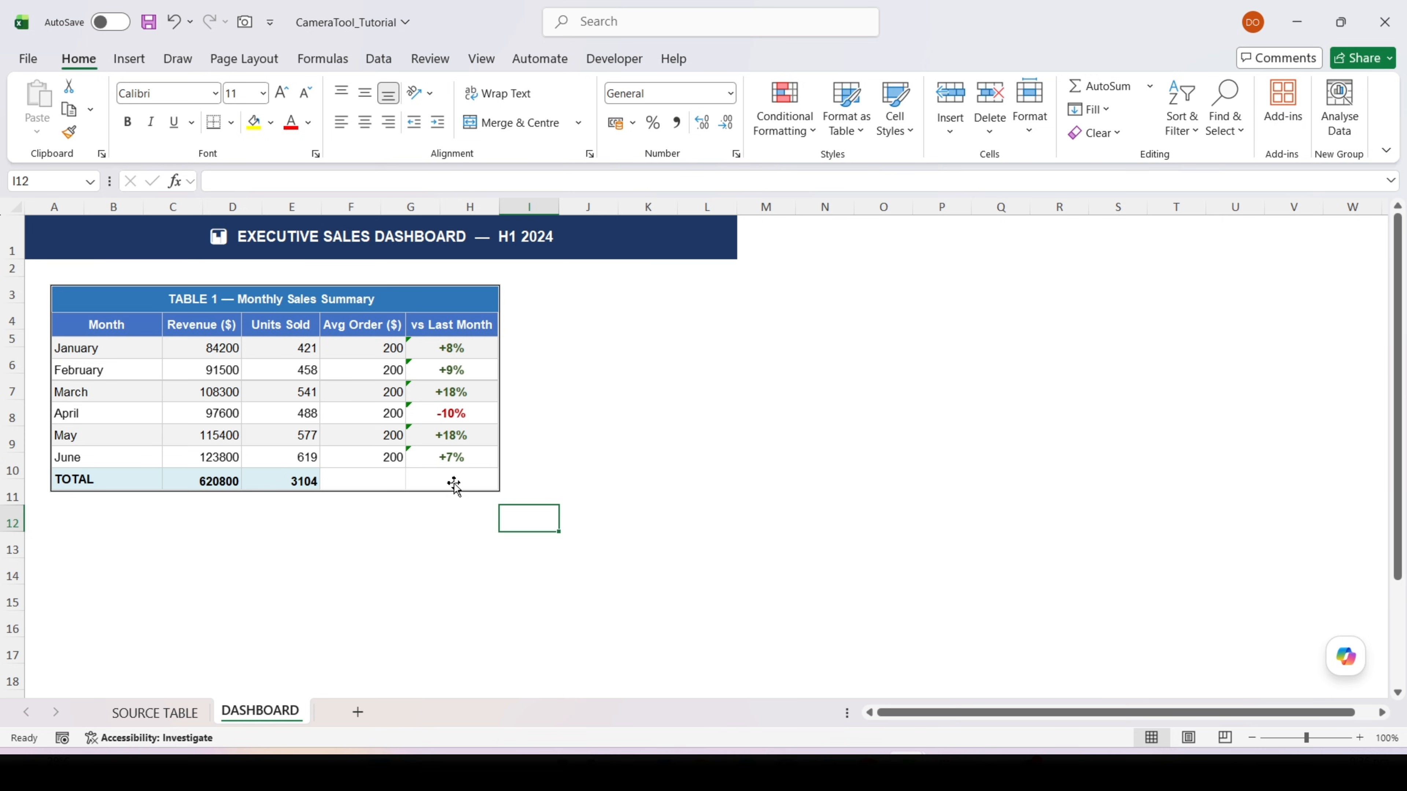
Set January's revenue in cell B6 of SOURCE TABLE to 990000 and check the linked picture on the DASHBOARD sheet
click(332, 377)
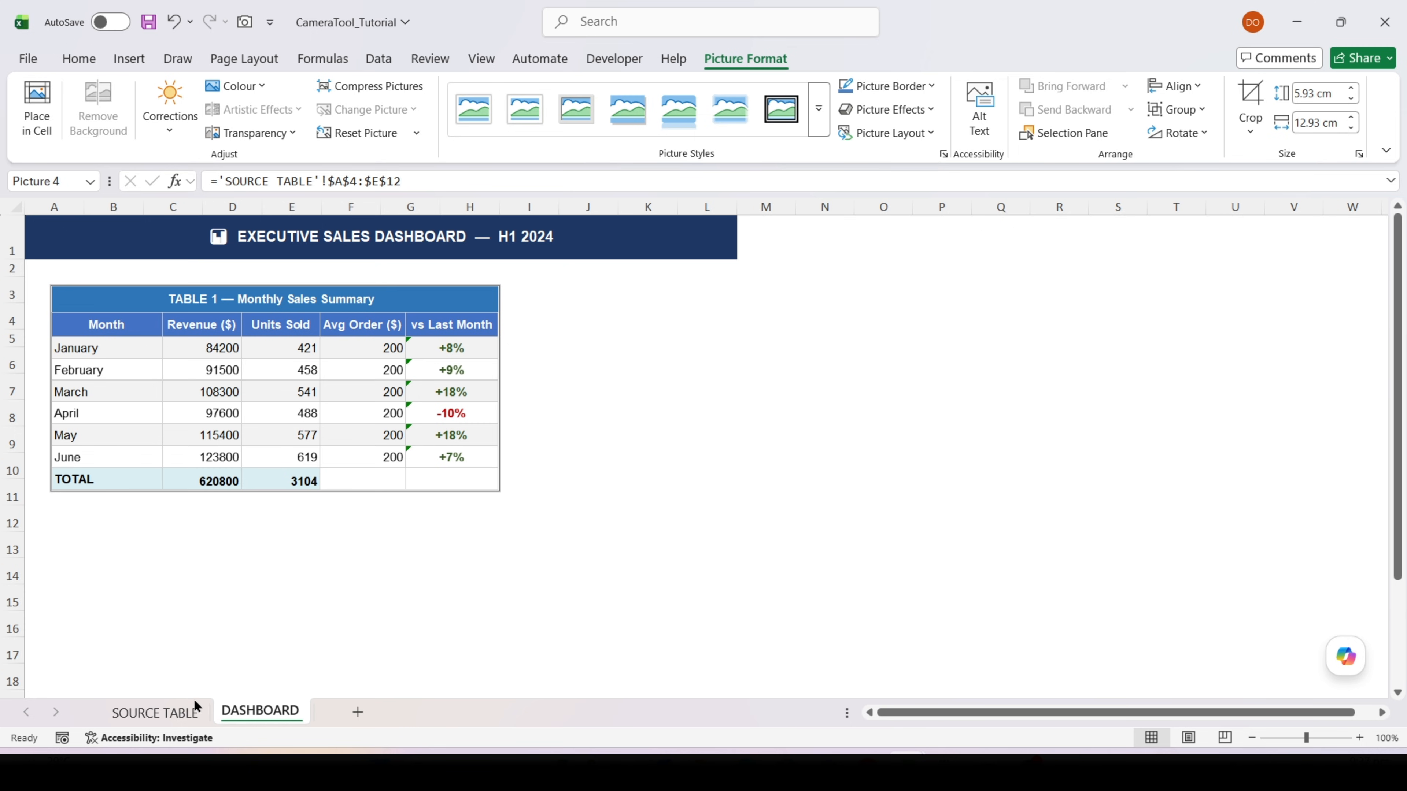
click(190, 715)
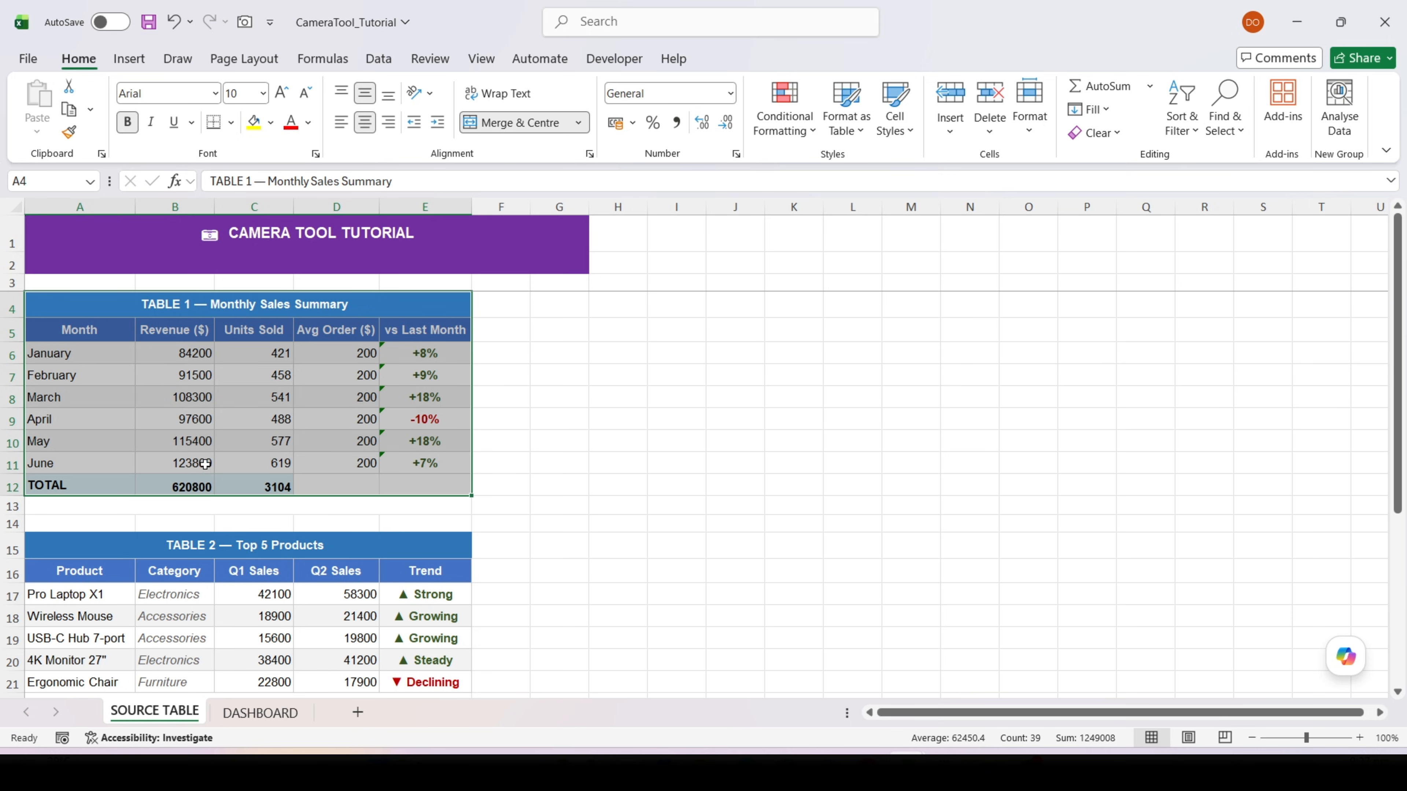
click(199, 352)
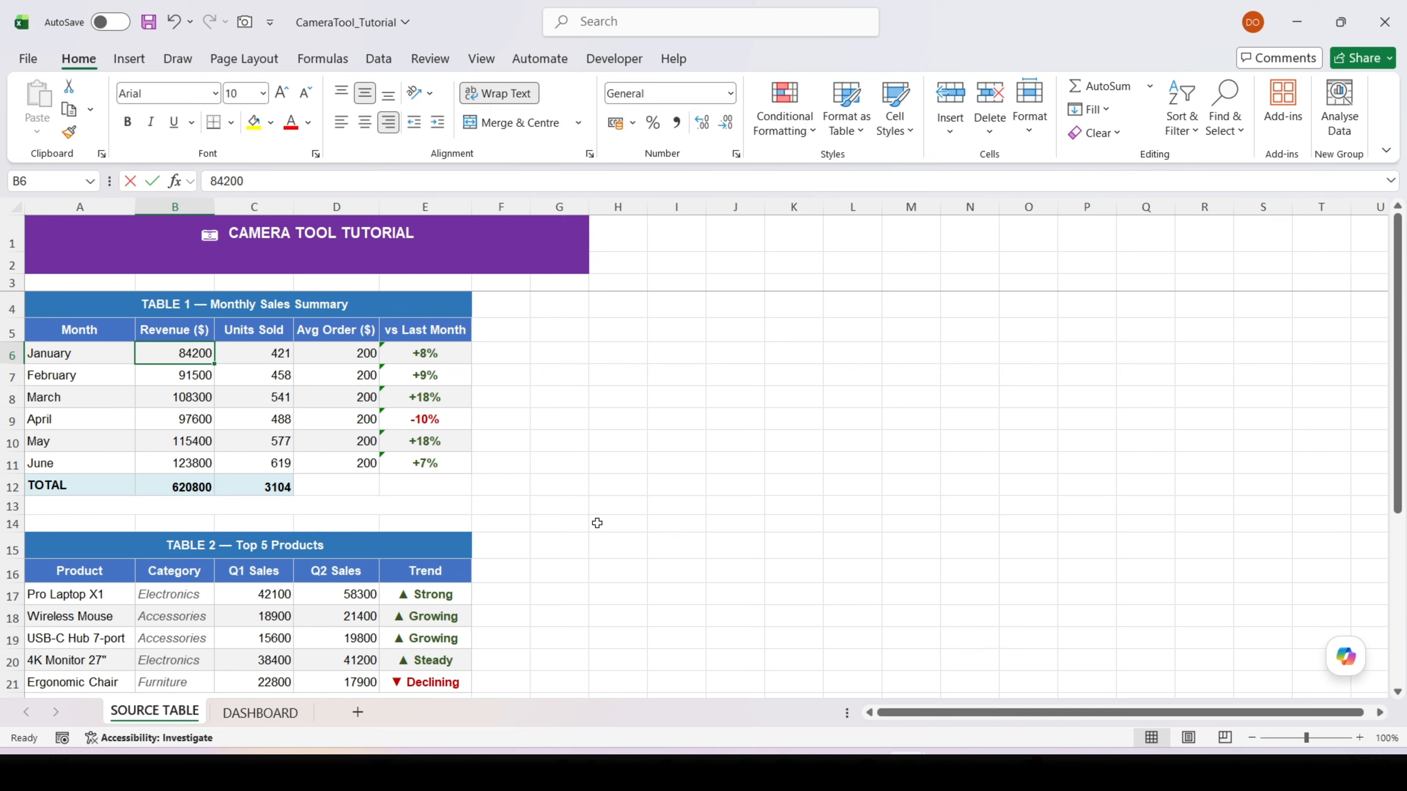
text(990000)
key(Return)
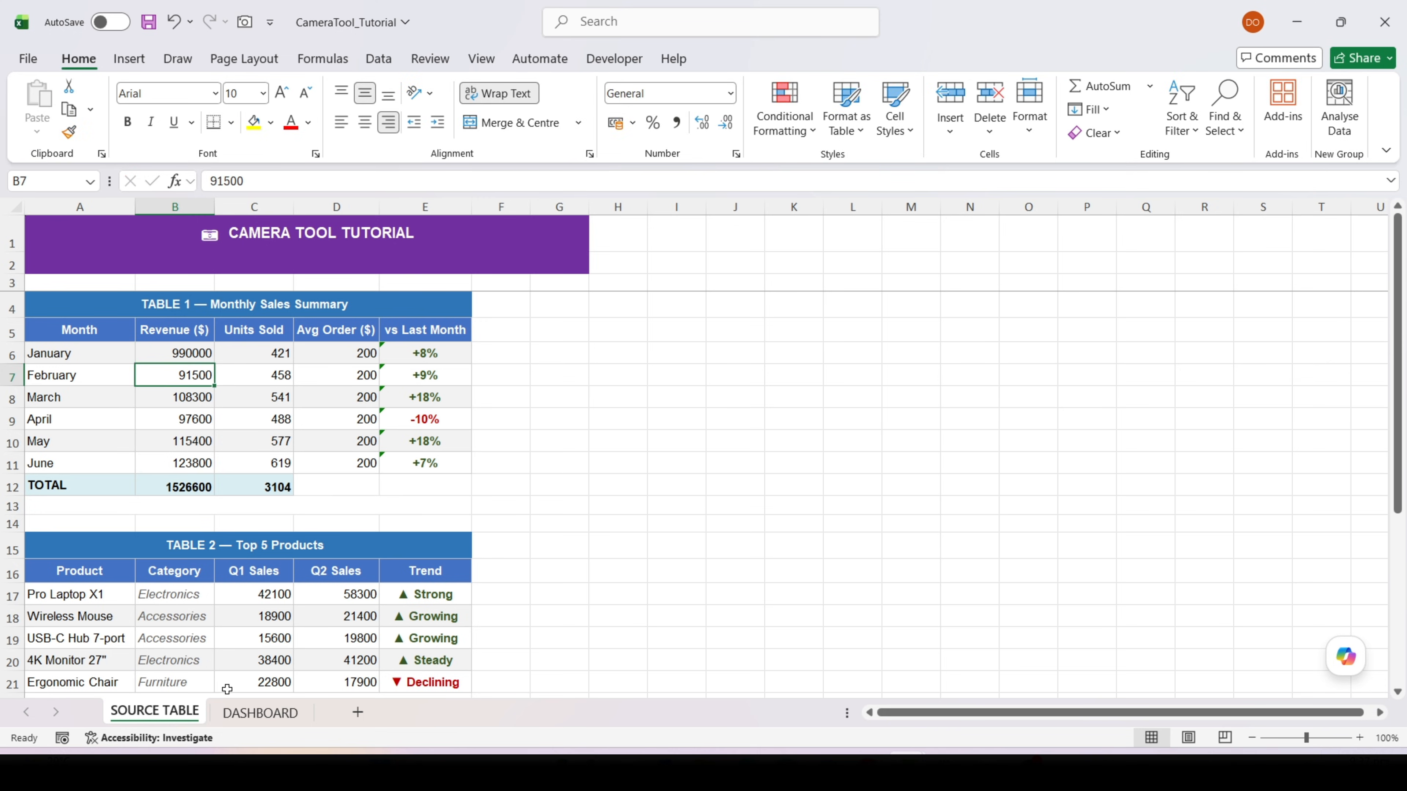
click(261, 713)
click(223, 499)
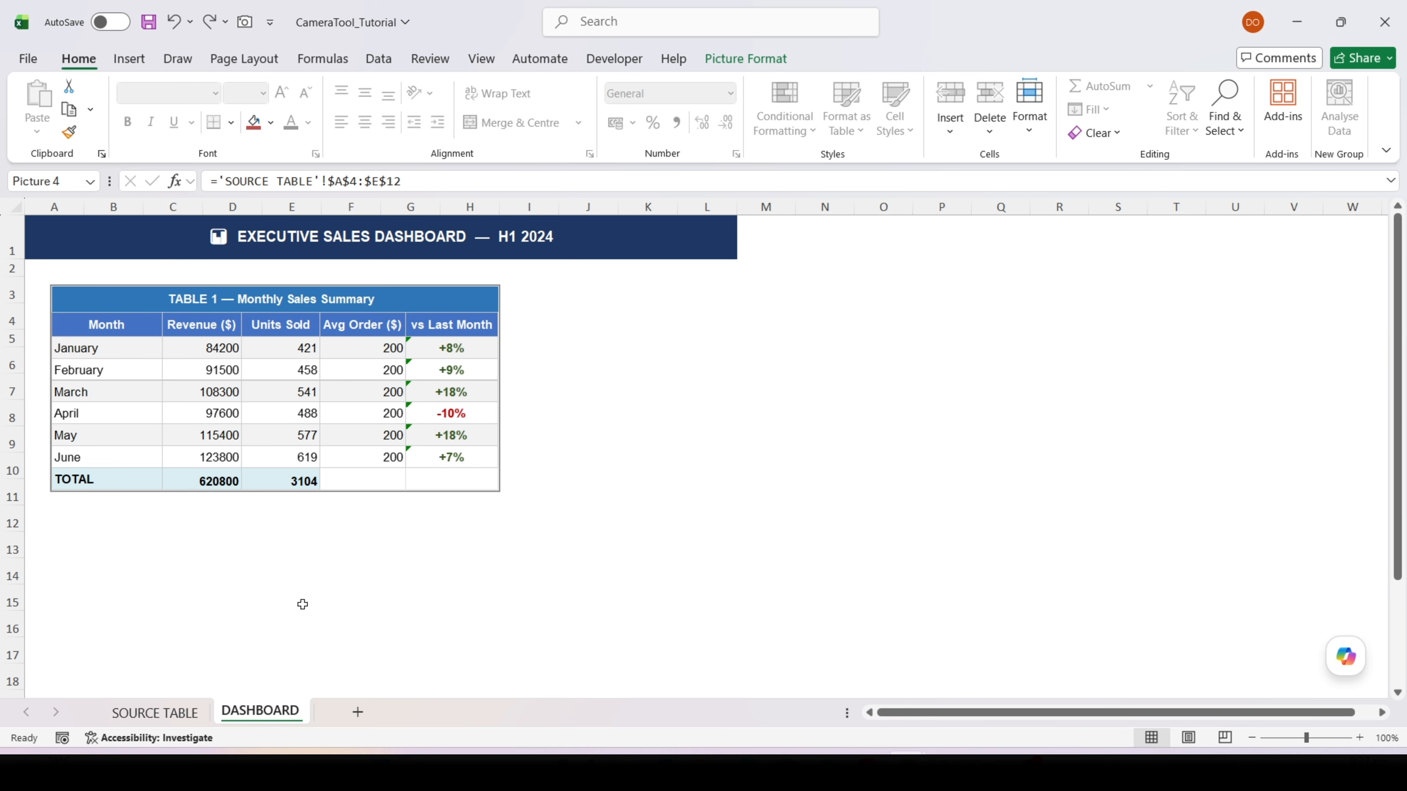
Capture Table 2 (A15:E21) on SOURCE TABLE with the Camera tool and place the linked picture below the Table 1 picture on DASHBOARD
click(186, 715)
scroll(165, 586, down, 1)
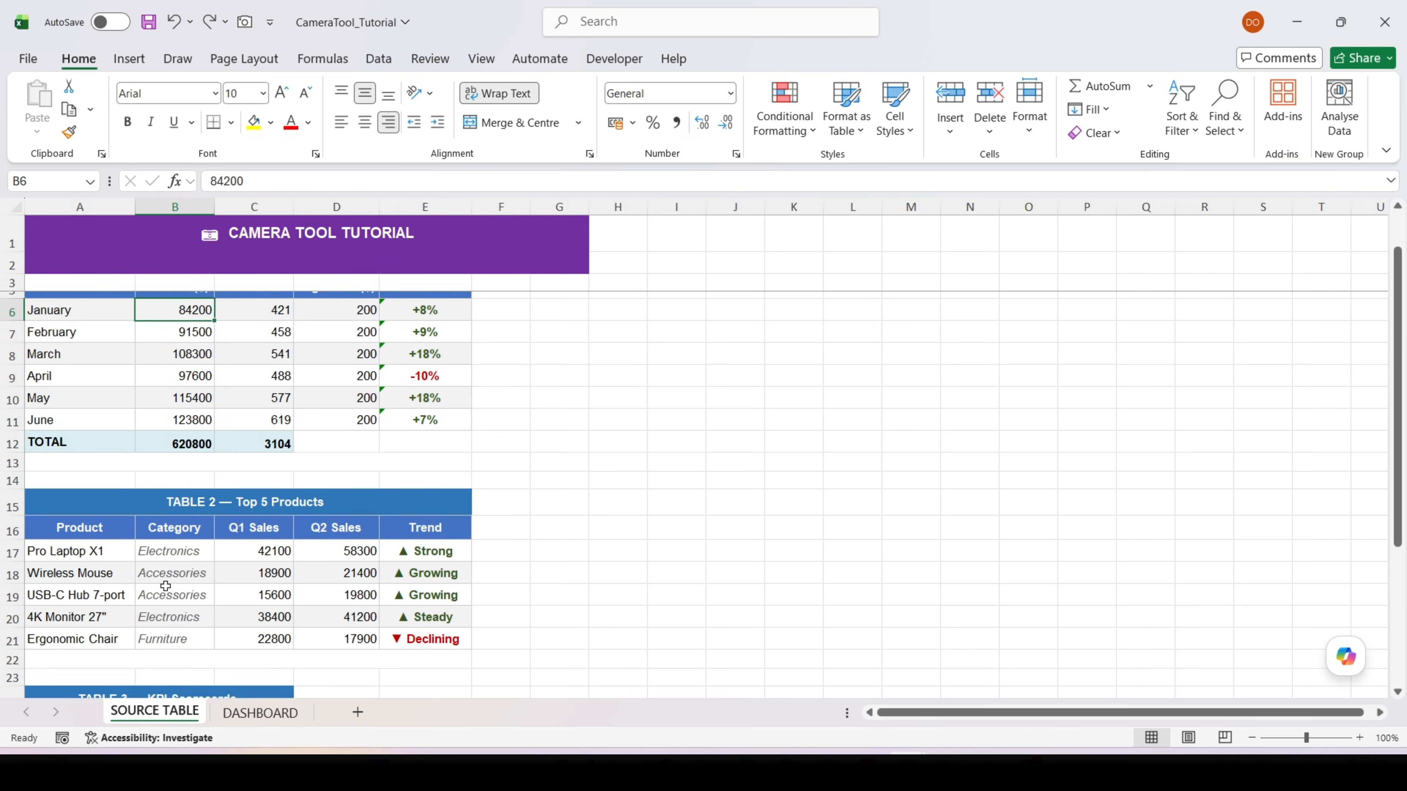
scroll(166, 586, down, 1)
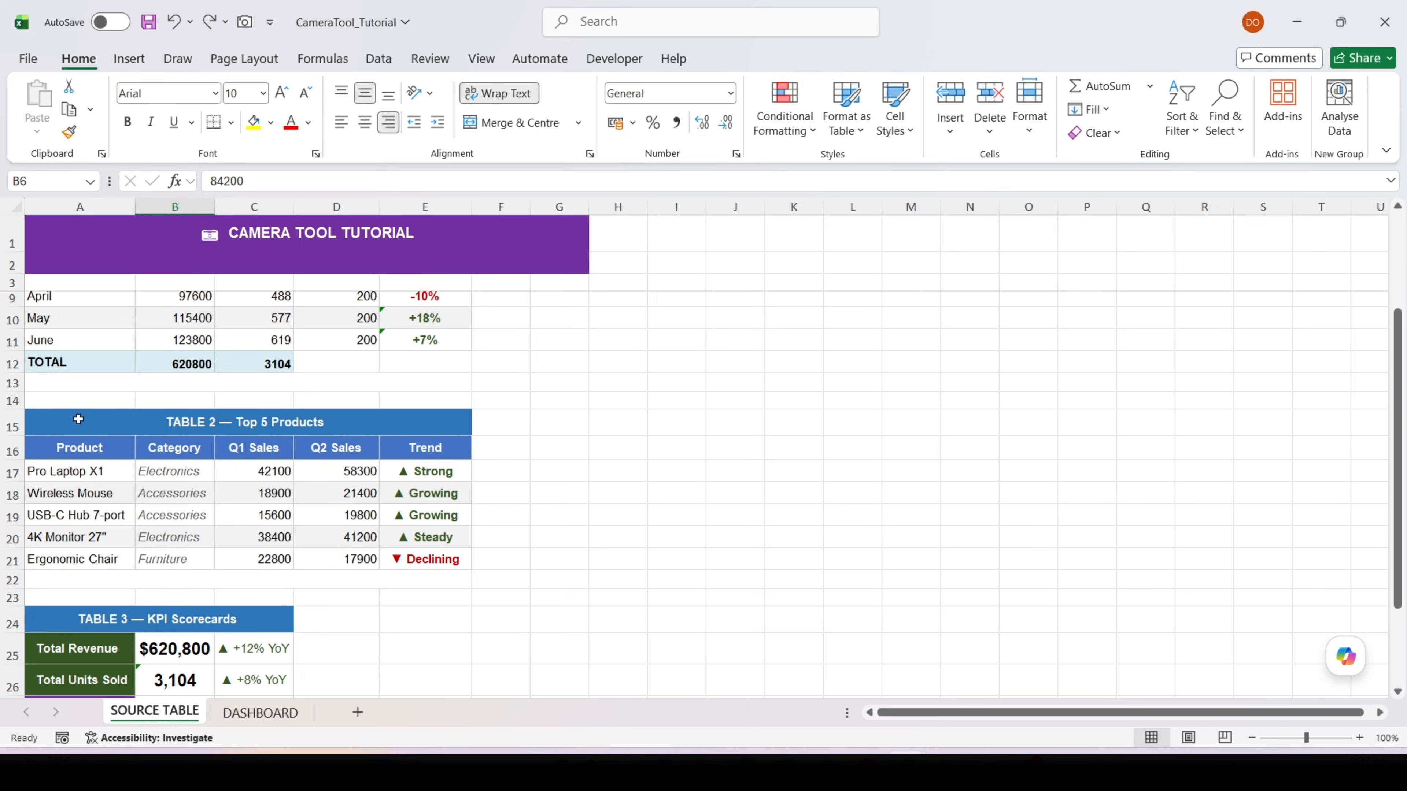
drag(78, 419, 197, 554)
click(245, 22)
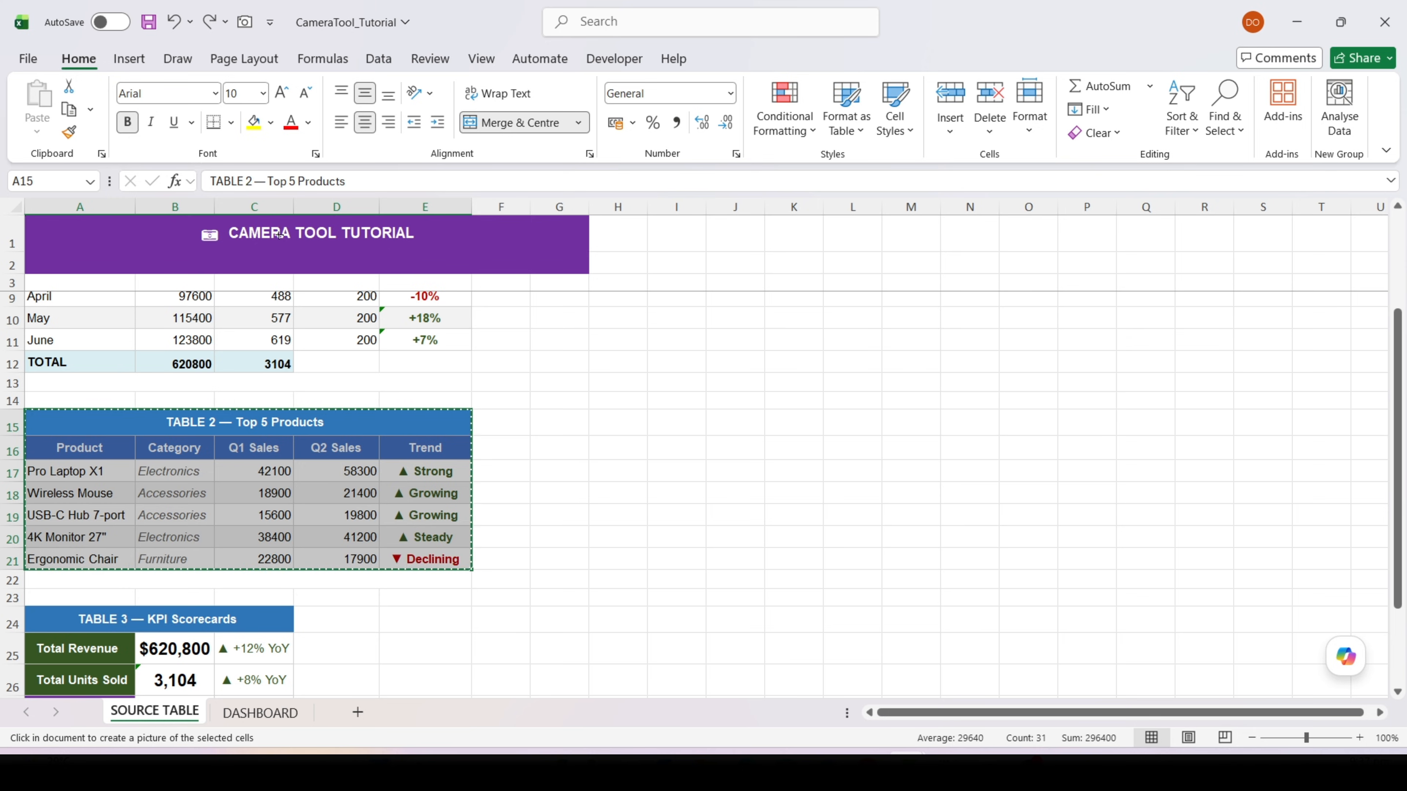
click(288, 715)
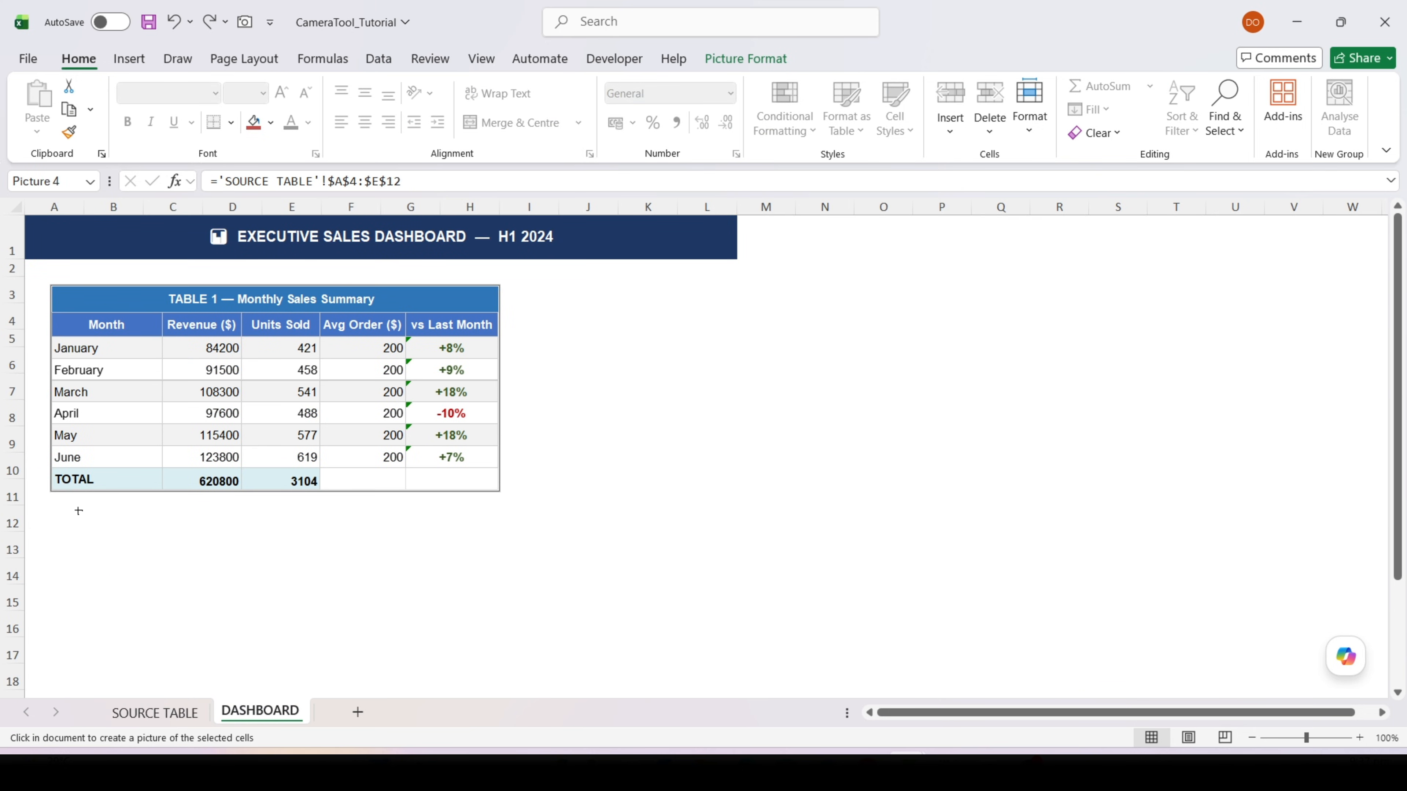
drag(55, 508, 210, 588)
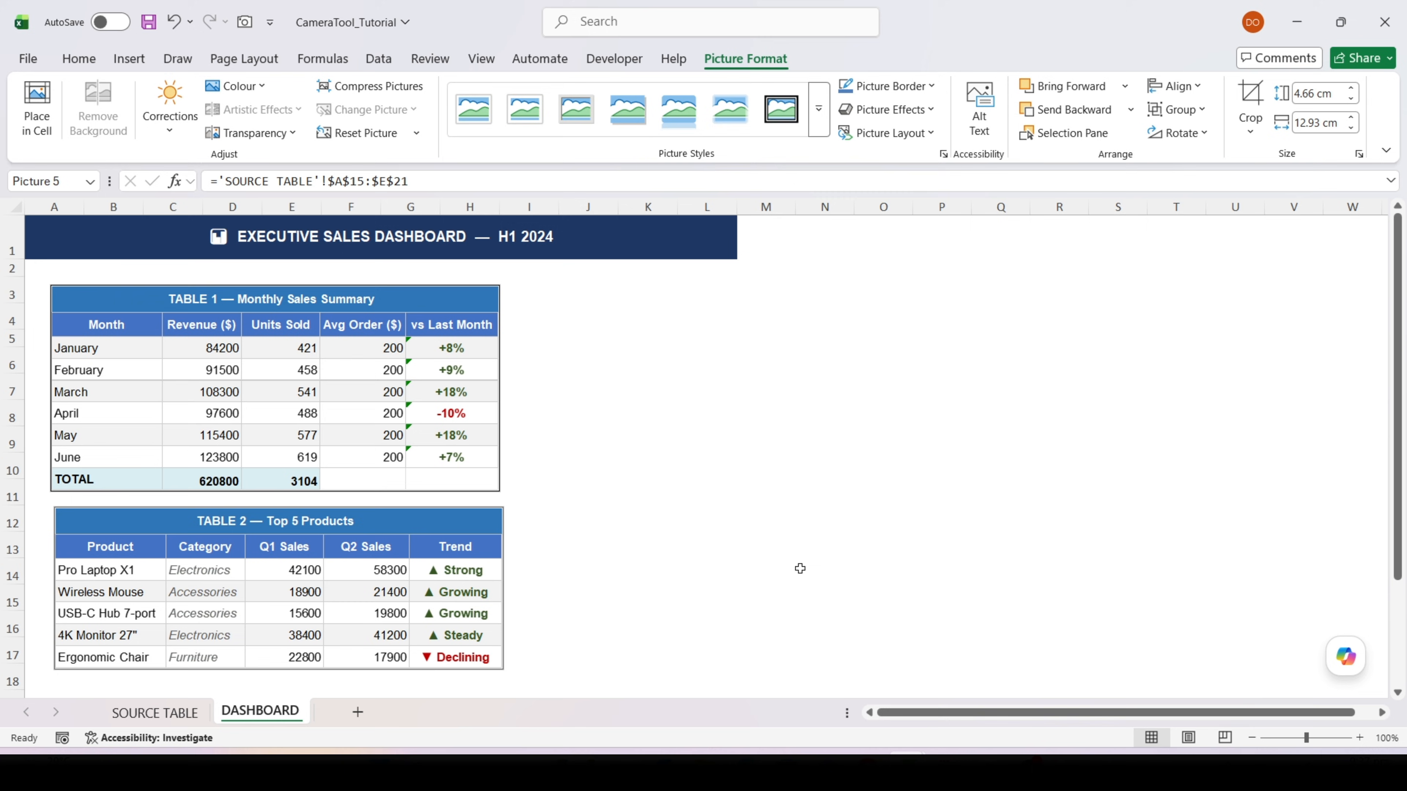
double_click(441, 694)
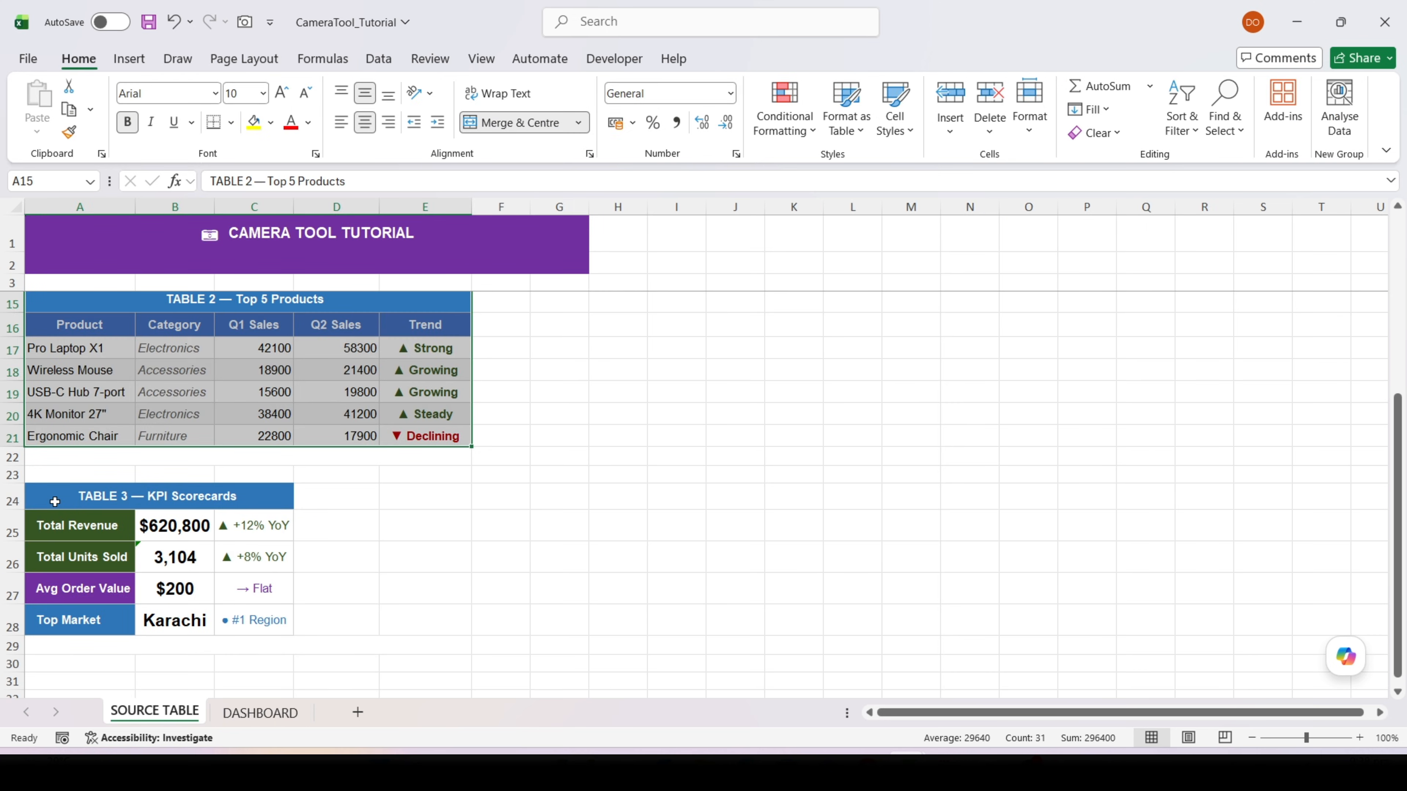
Capture Table 3 (A24:C28) on SOURCE TABLE with the Camera tool and place the linked picture beside the Table 1 picture on DASHBOARD
drag(55, 502, 261, 624)
click(244, 22)
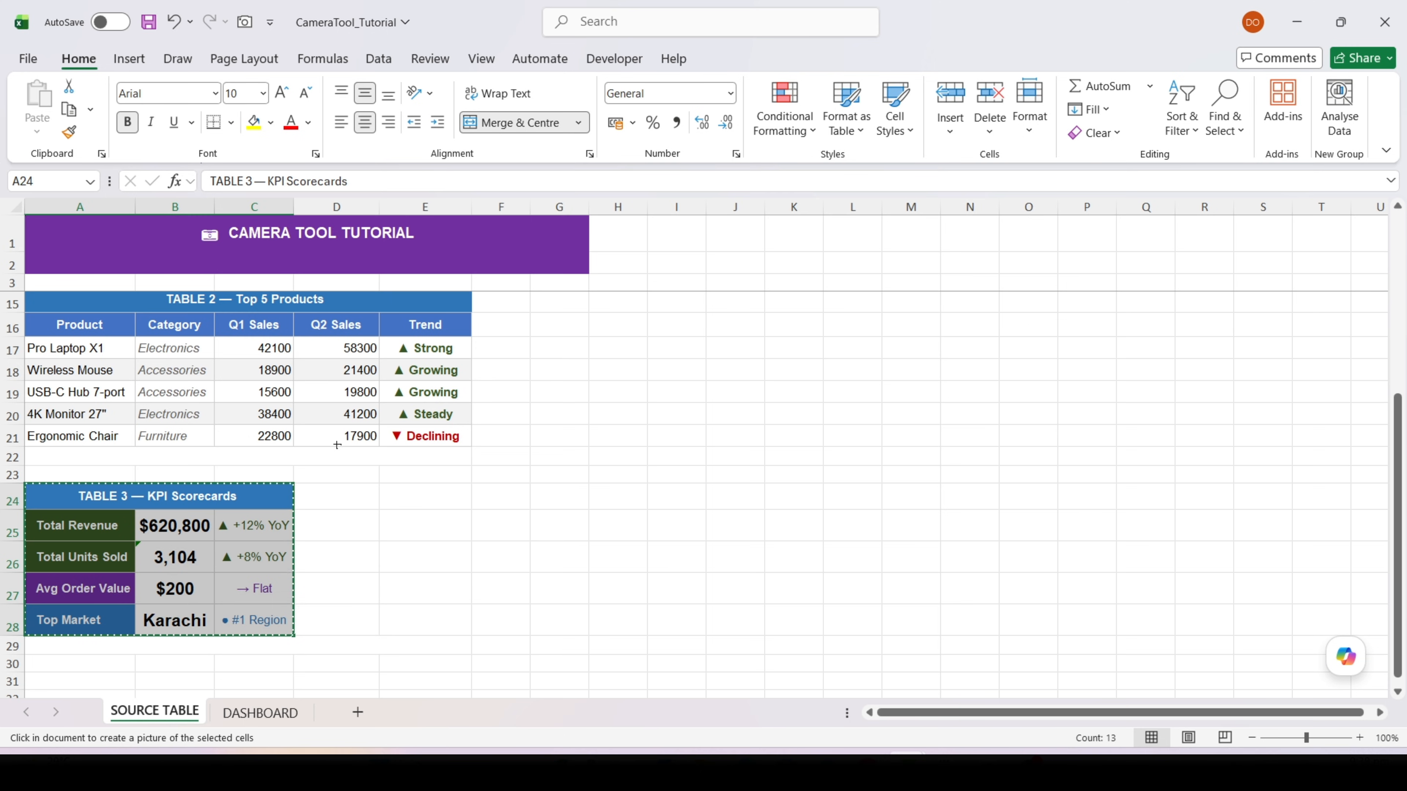
click(274, 713)
click(557, 341)
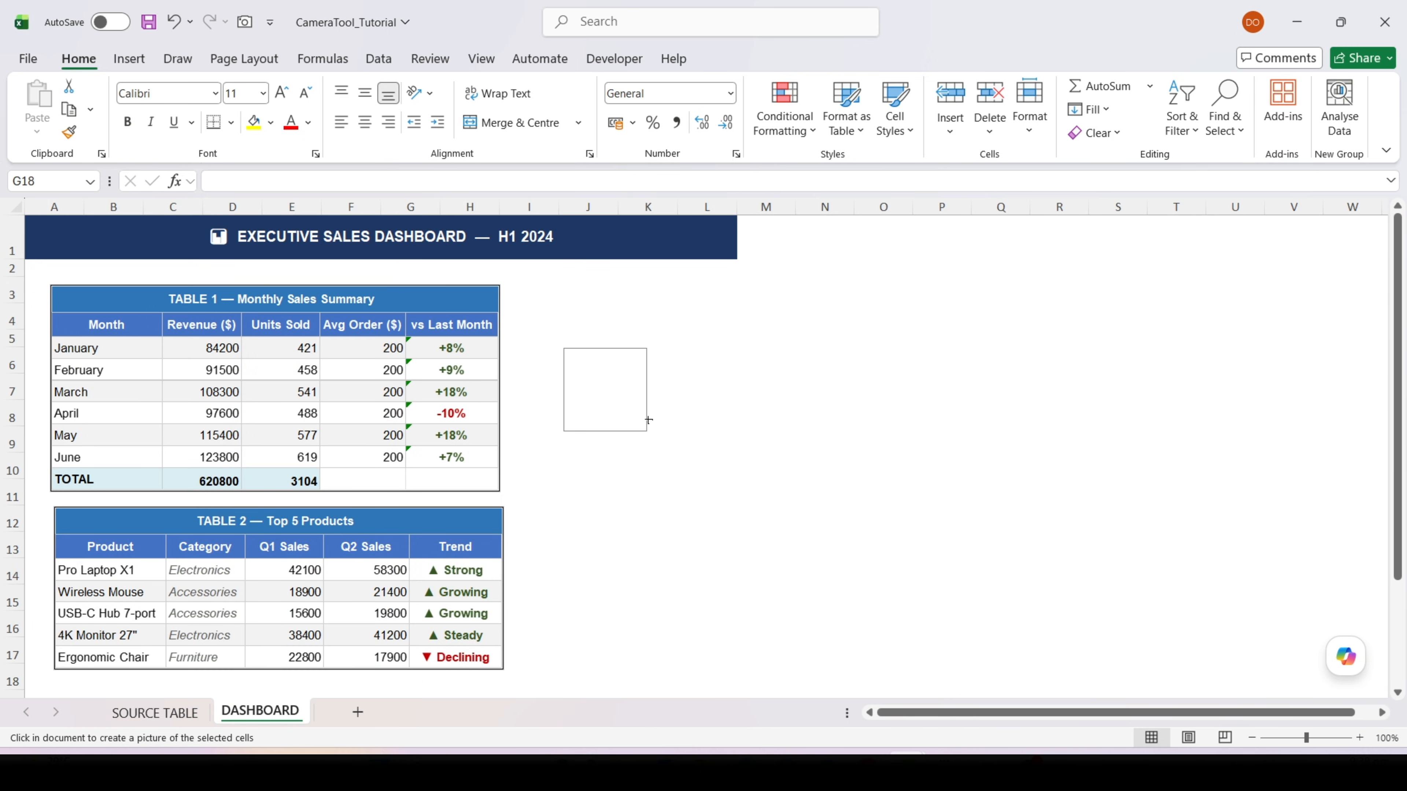
drag(589, 361, 560, 372)
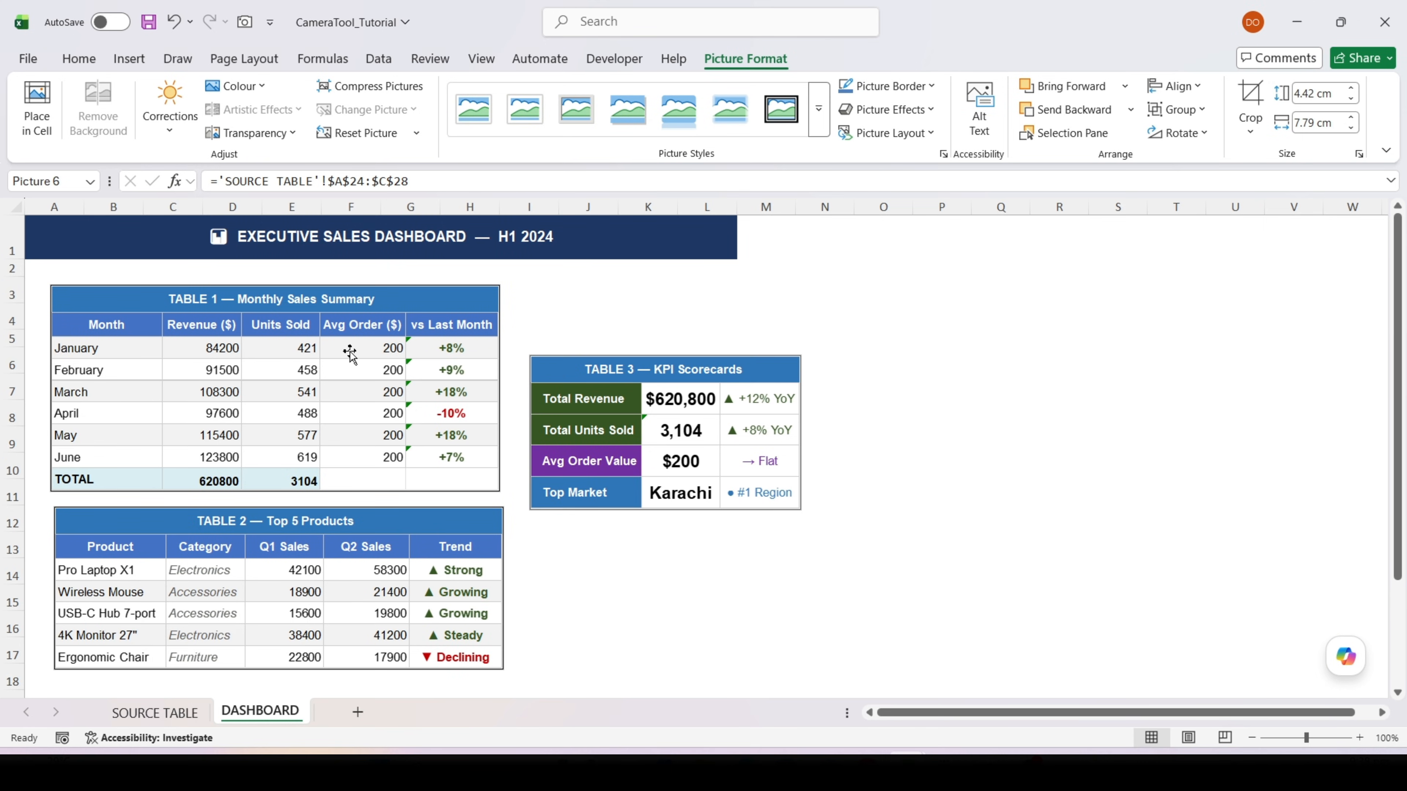
Give the Table 1 picture the thick black double-frame style, and the Table 2 picture, moved slightly down, the drop-shadow style
click(405, 305)
click(781, 108)
drag(455, 525, 441, 546)
click(624, 114)
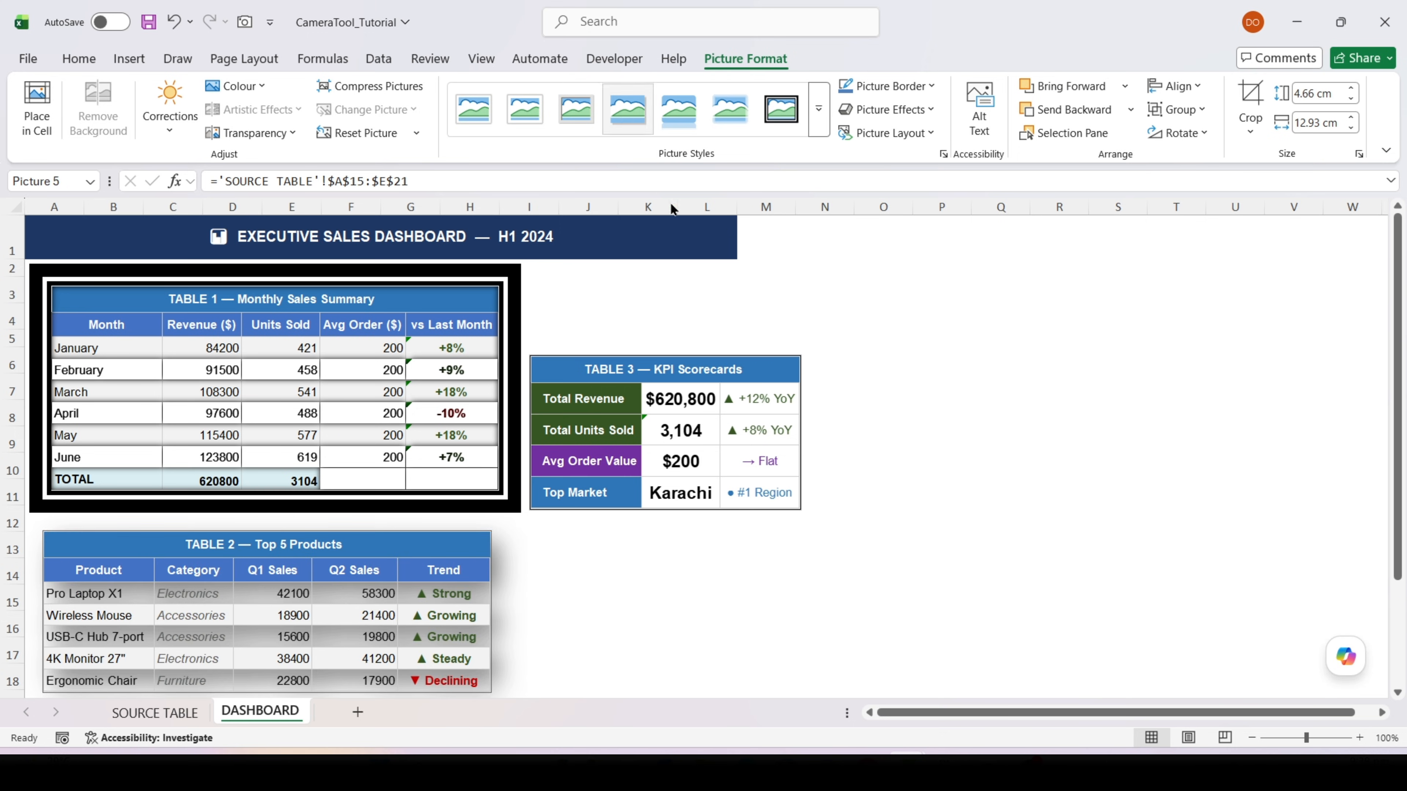
Apply the white matte border picture style to the Table 3 KPI Scorecards picture and deselect it
scroll(595, 246, down, 2)
click(595, 246)
click(519, 121)
scroll(643, 559, up, 2)
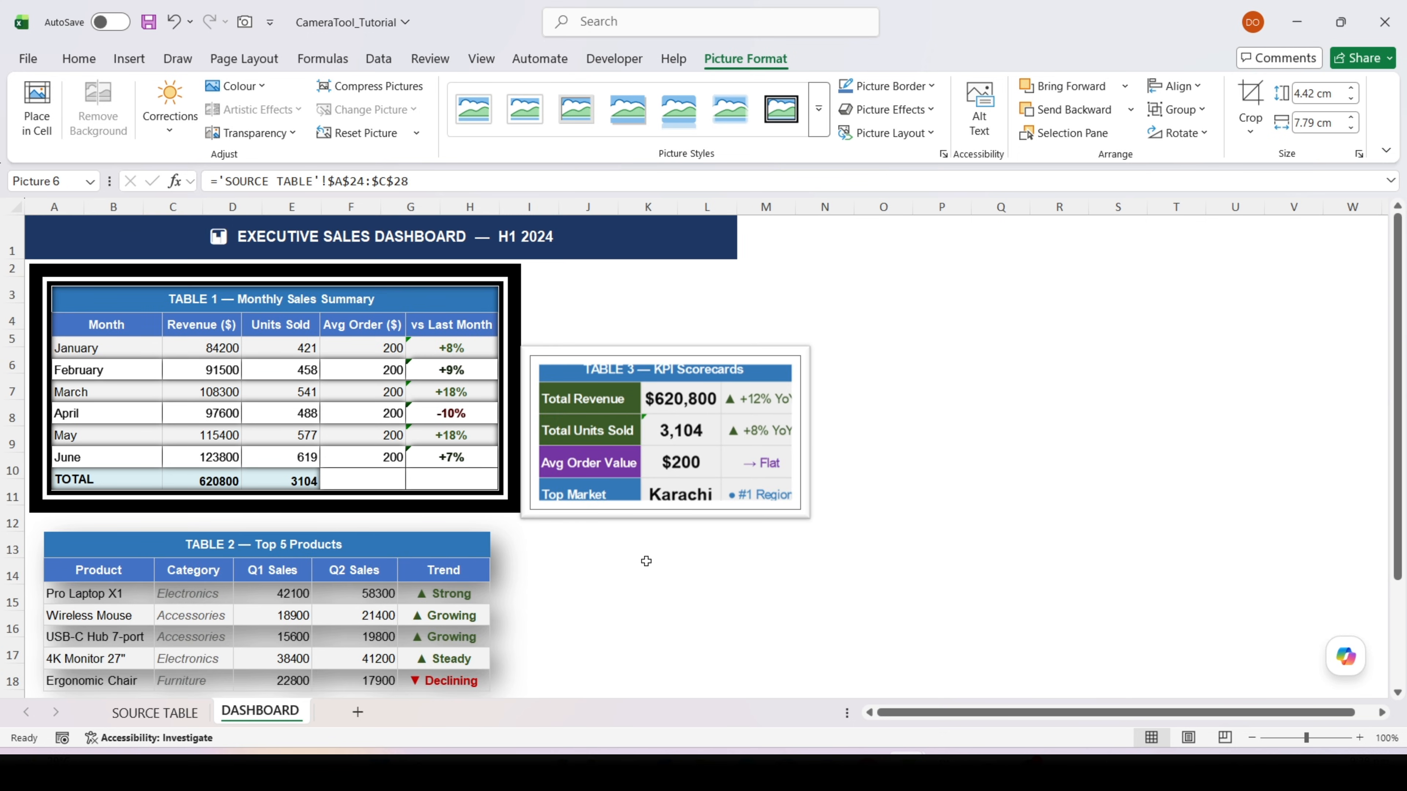
click(639, 562)
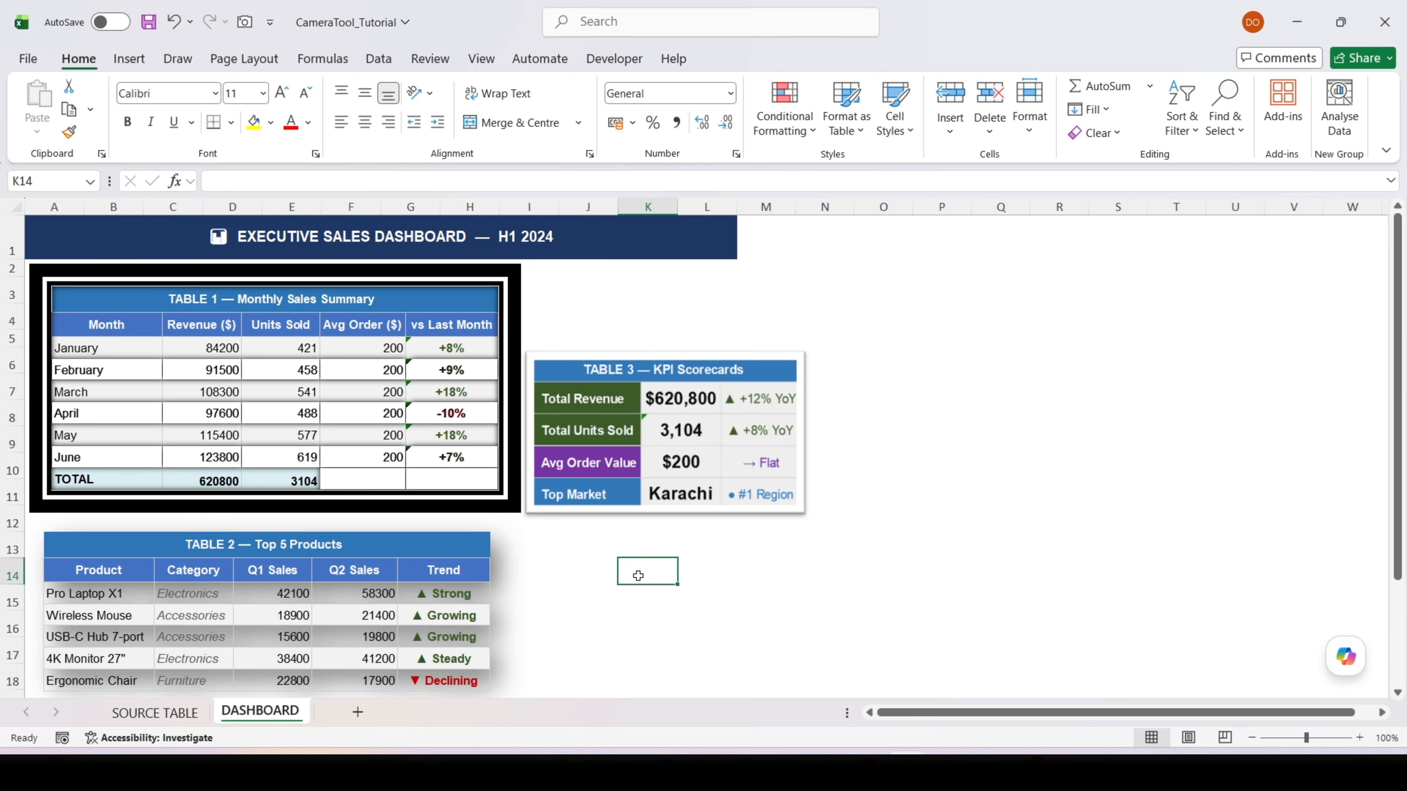